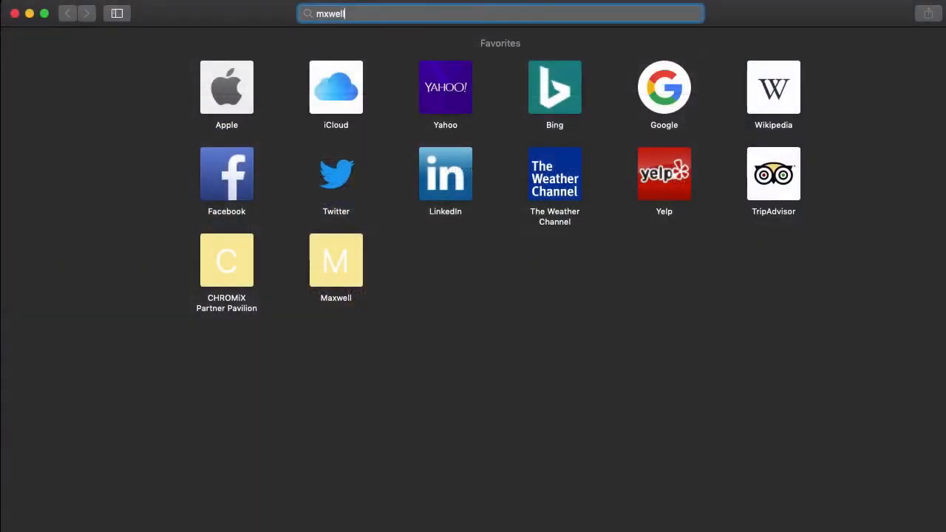
# Log in to the Maxwell account on chromix.com with the account e-mail and password.
pyautogui.write('.com')
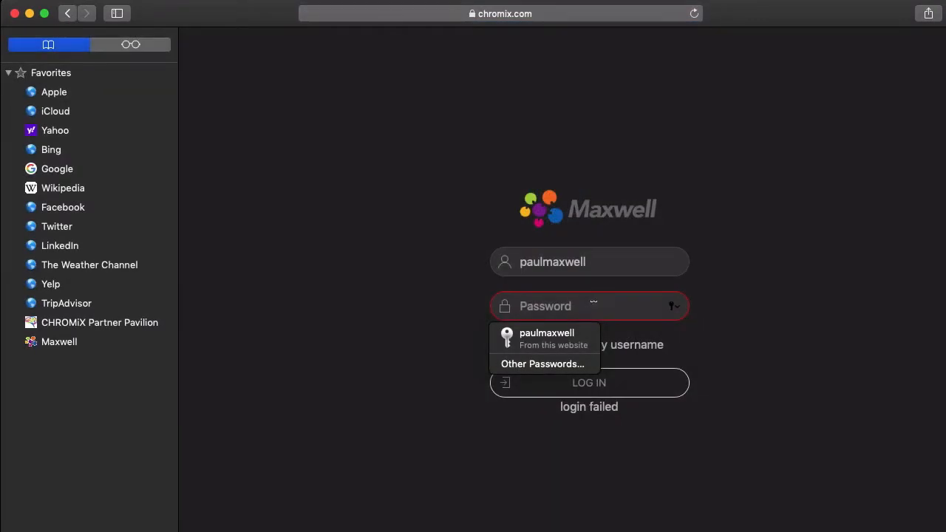
pyautogui.write('•••')
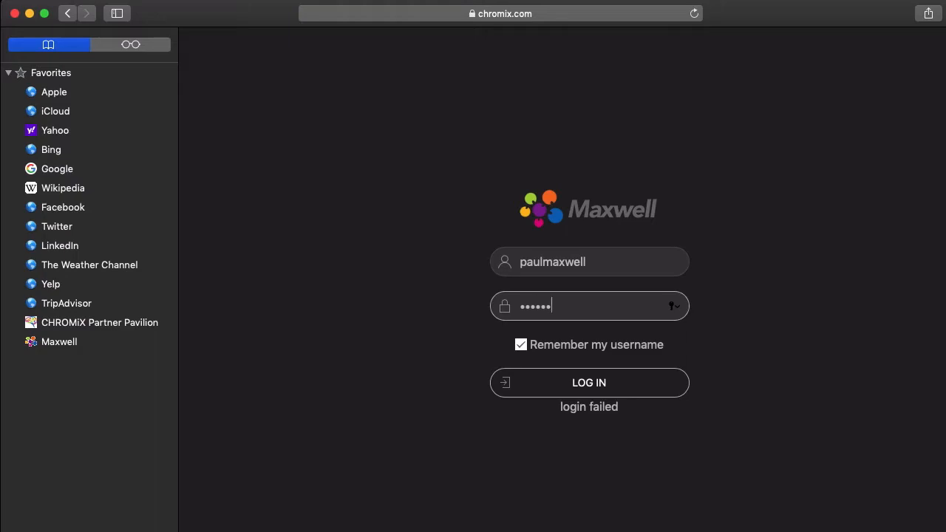
pyautogui.click(574, 384)
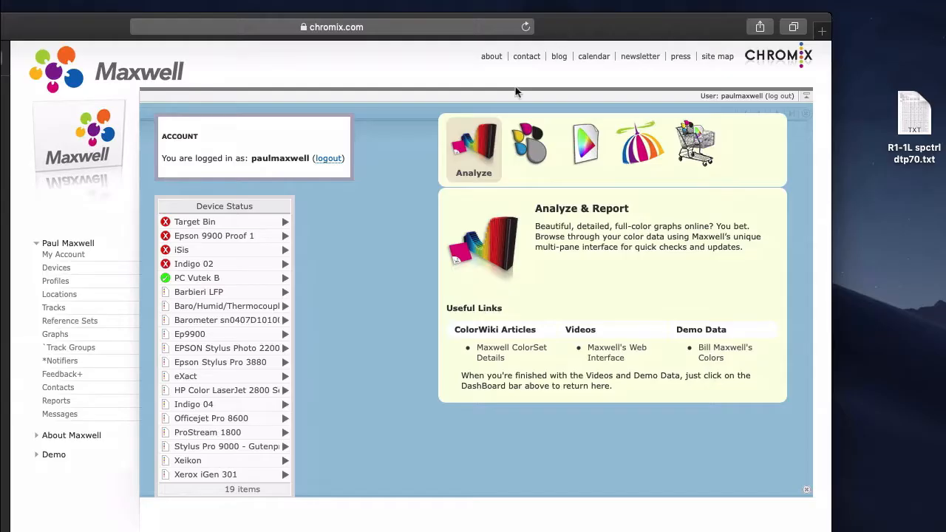
# Download Maxwell Client v5 for Mac from the About Maxwell links.
pyautogui.click(37, 436)
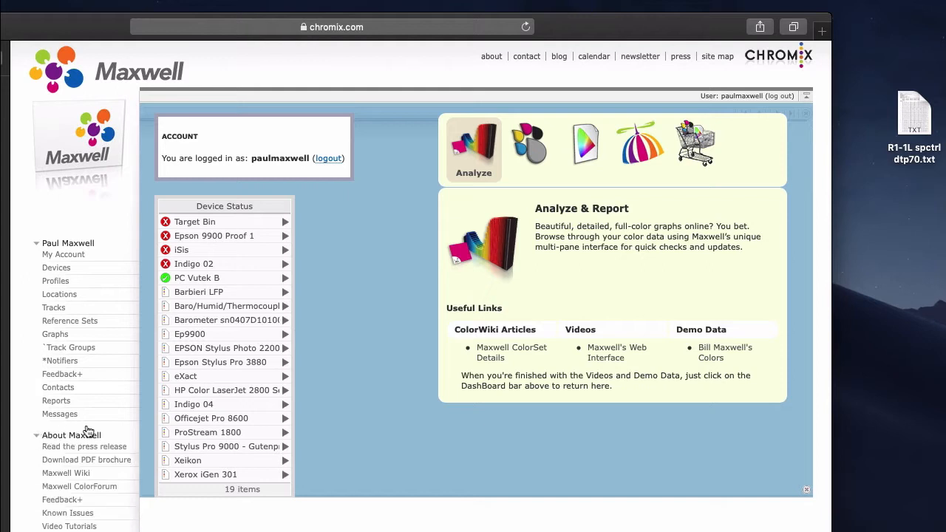
pyautogui.scroll(-3, 94, 432)
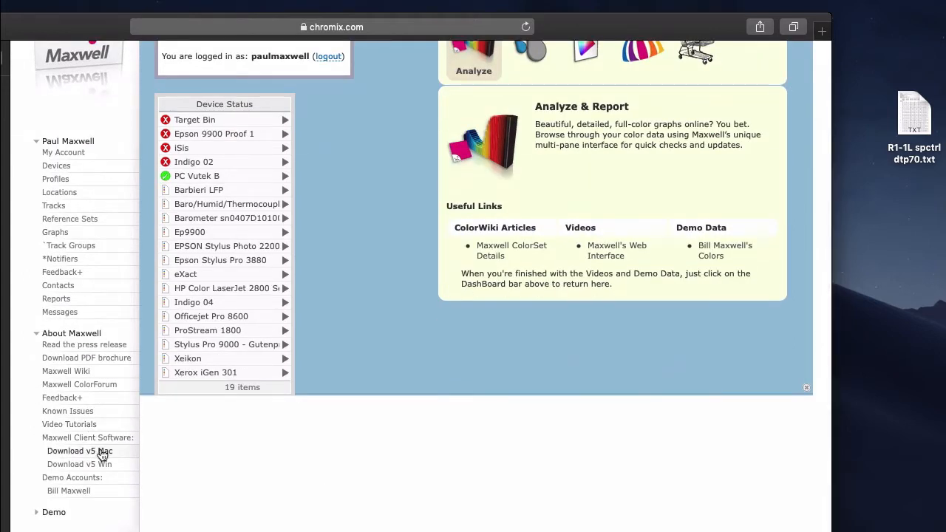
pyautogui.click(101, 452)
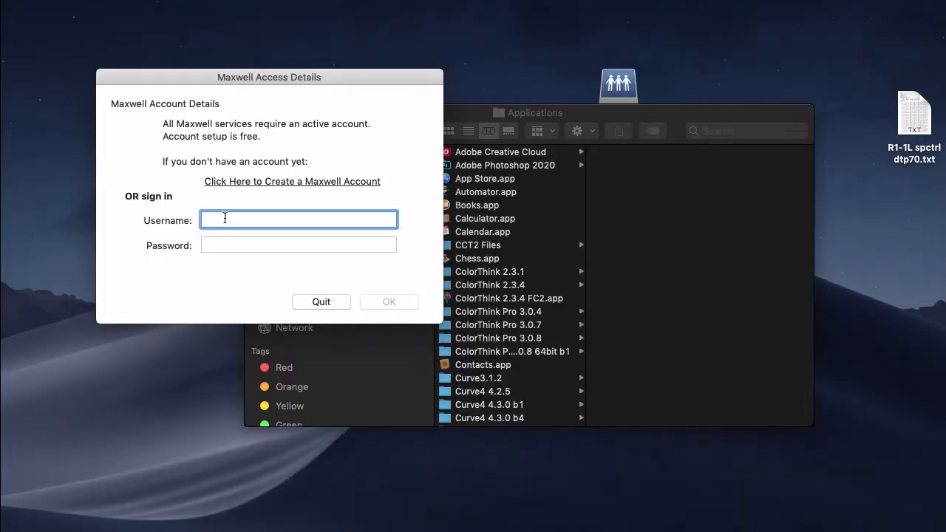
# Sign in to Maxwell Client with the Maxwell account username and password.
pyautogui.write('paulmaxwell')
pyautogui.press('Tab')
pyautogui.write('•••')
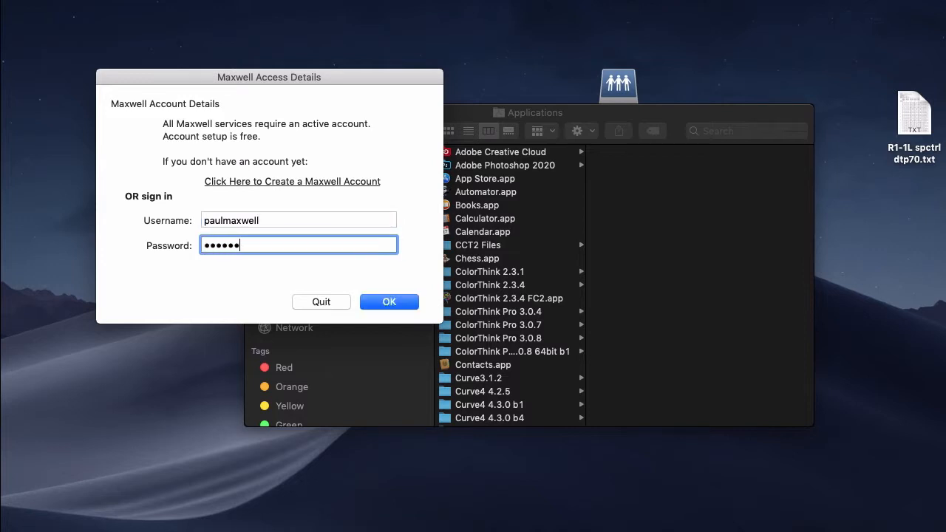
pyautogui.click(377, 309)
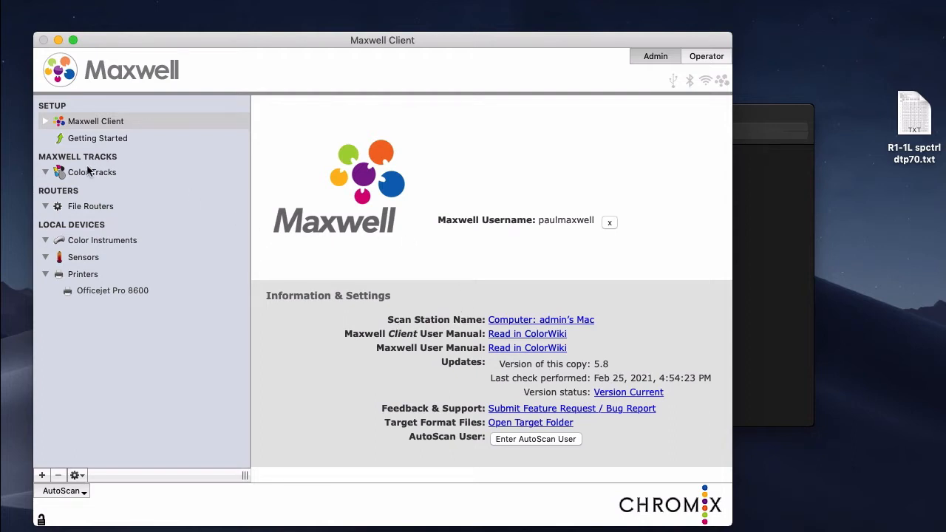
# Show the Officejet Pro 8600 overview from Local Devices > Printers.
pyautogui.click(46, 173)
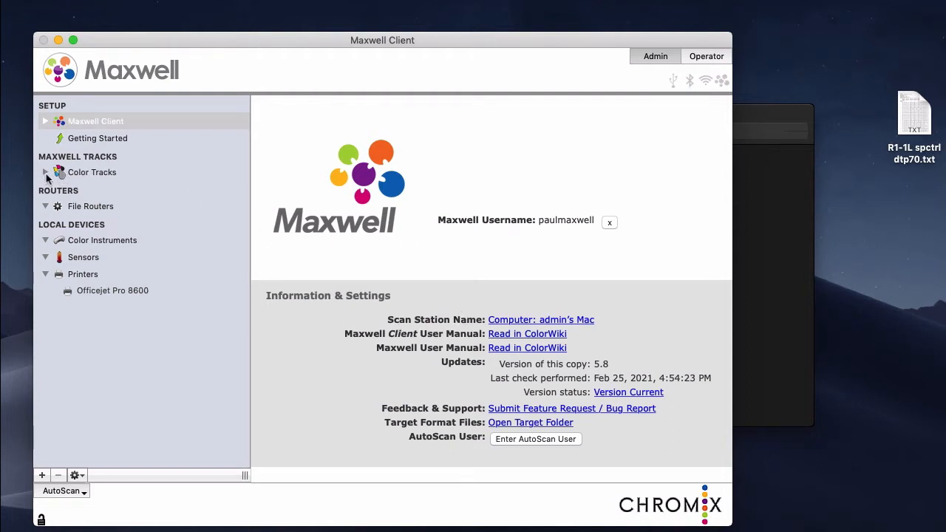
pyautogui.click(45, 172)
pyautogui.click(87, 275)
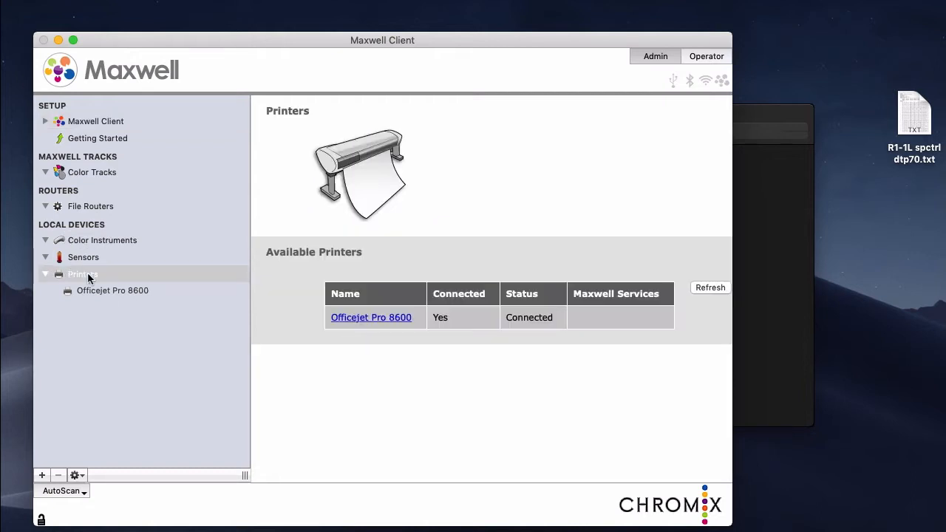
pyautogui.click(84, 293)
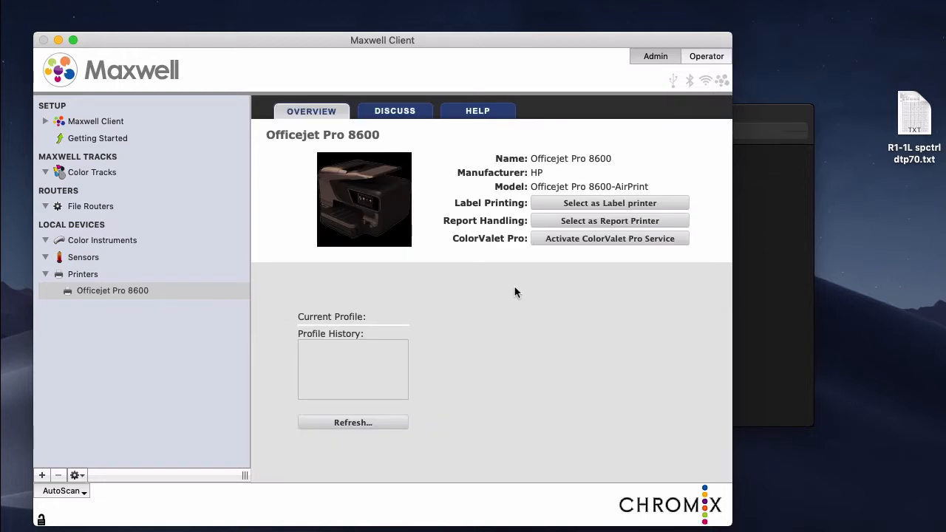
# Select the Officejet Pro 8600 as report printer and format pages for it.
pyautogui.click(590, 226)
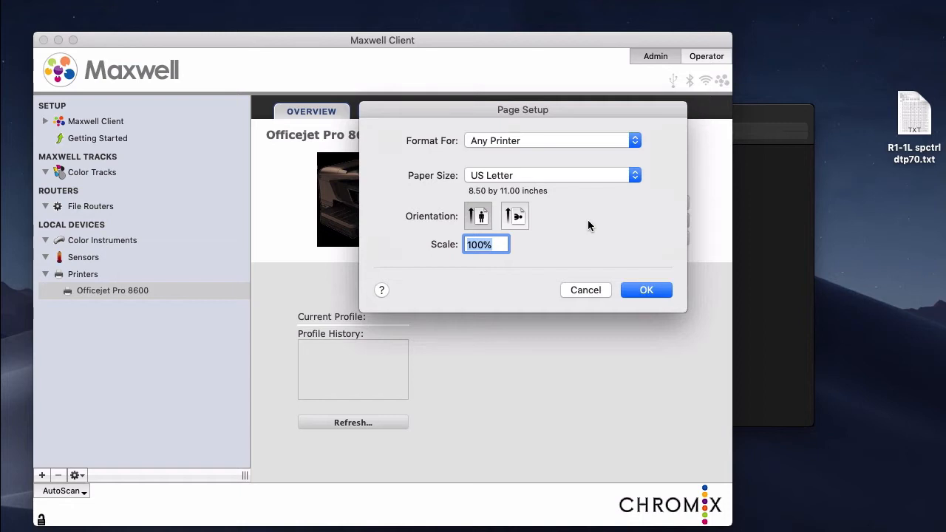
pyautogui.click(522, 142)
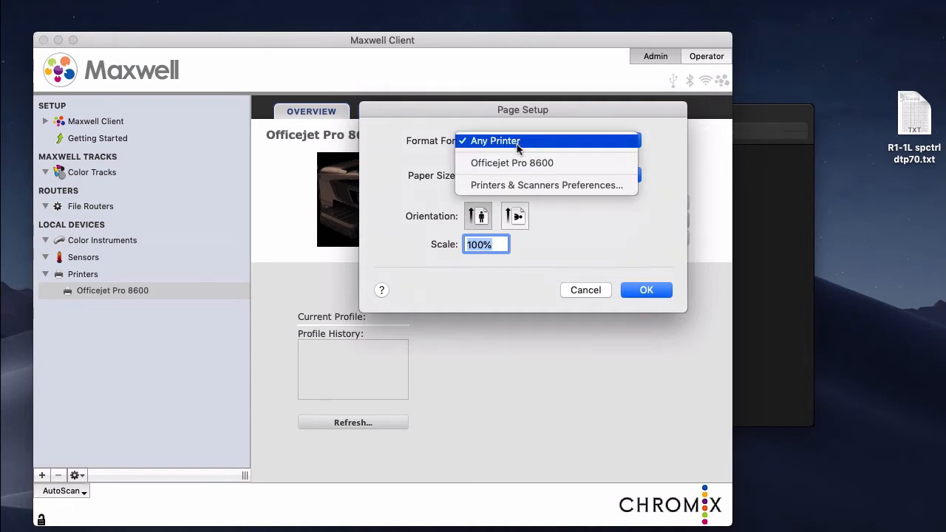
pyautogui.click(516, 164)
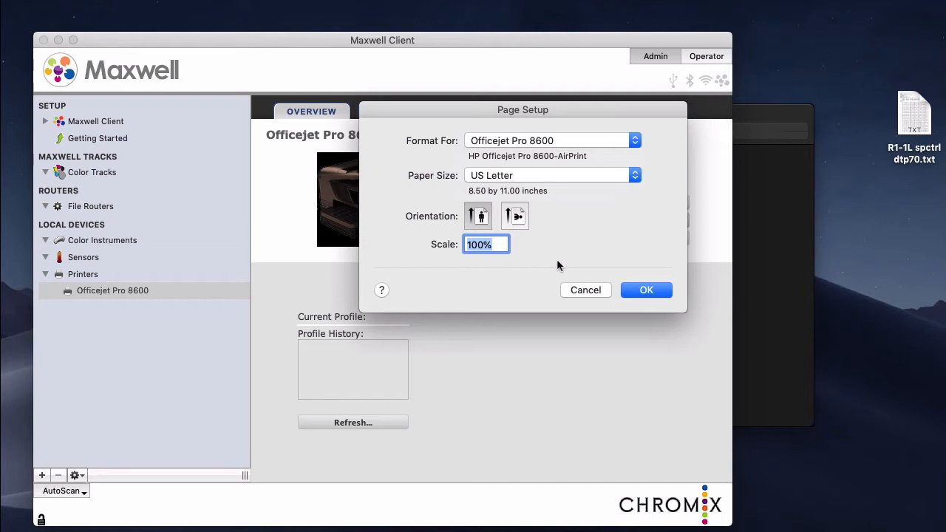
pyautogui.click(633, 291)
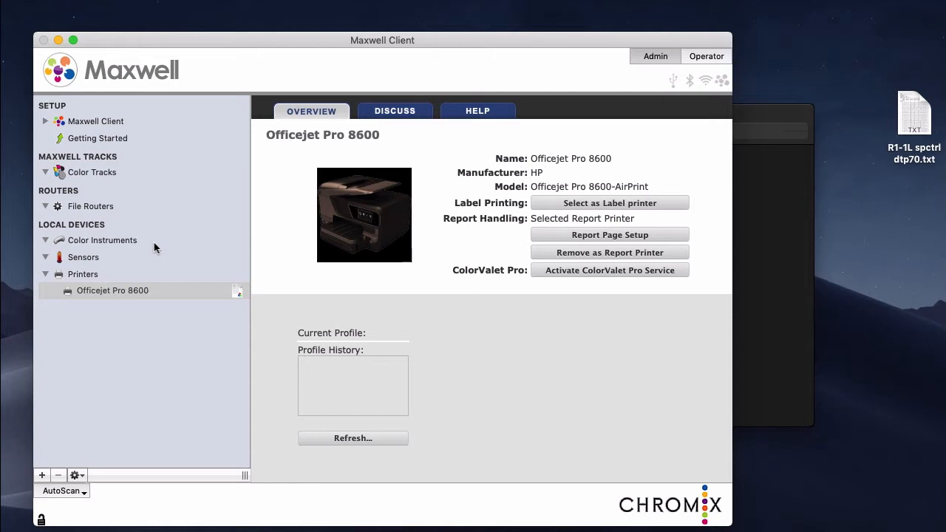
# Attach the ProStream 1800 'Uncoated paper' track from My Account as a color track.
pyautogui.click(92, 173)
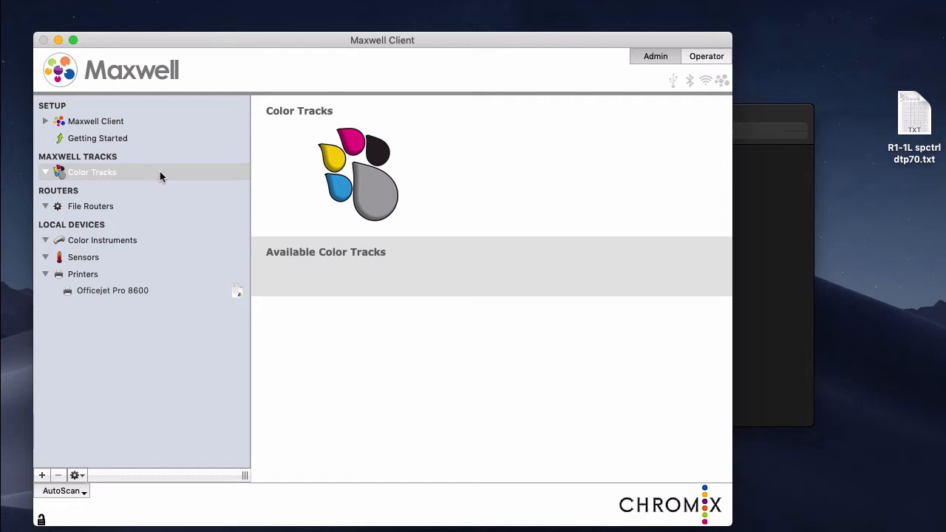
pyautogui.click(42, 475)
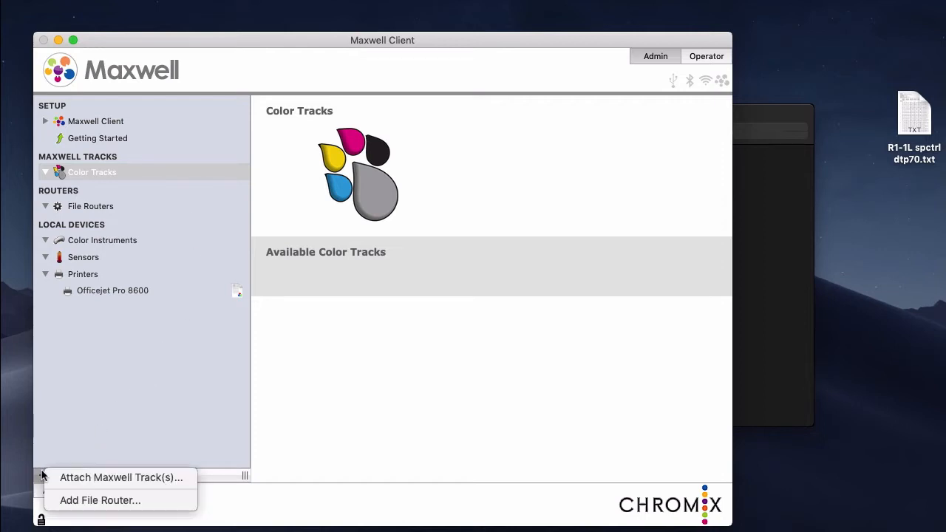
pyautogui.click(87, 477)
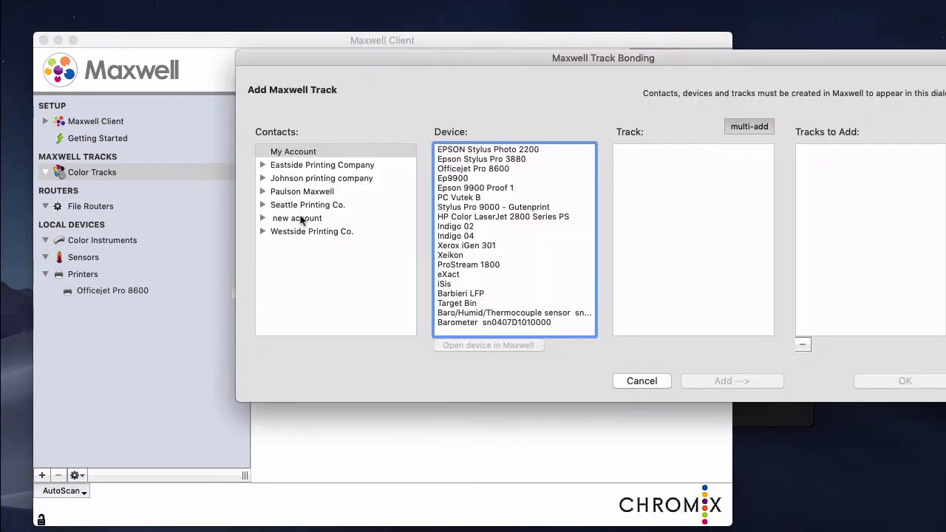
pyautogui.click(300, 152)
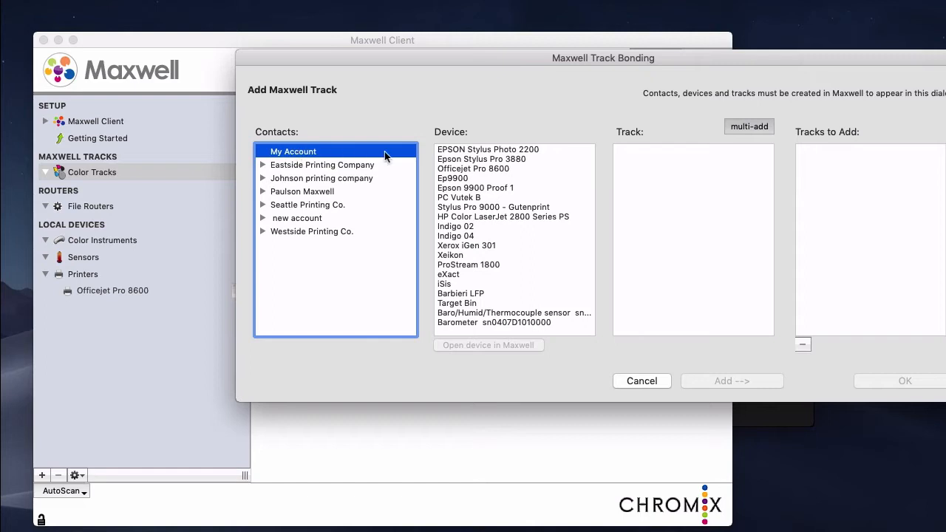
pyautogui.click(472, 265)
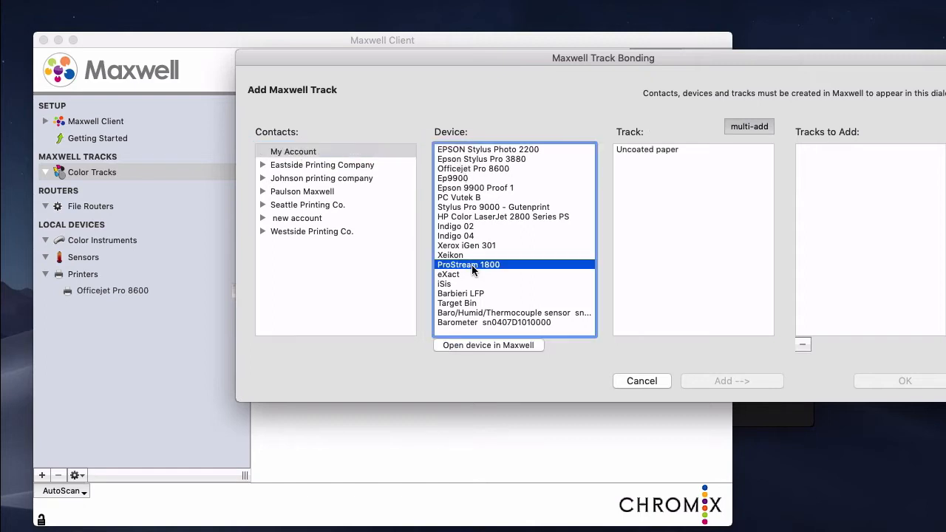
pyautogui.click(638, 149)
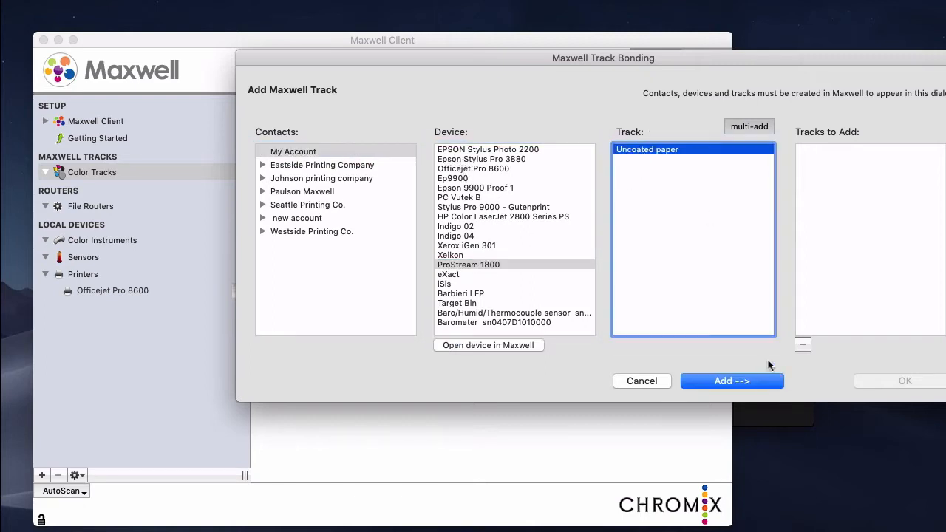
pyautogui.click(748, 382)
pyautogui.click(881, 381)
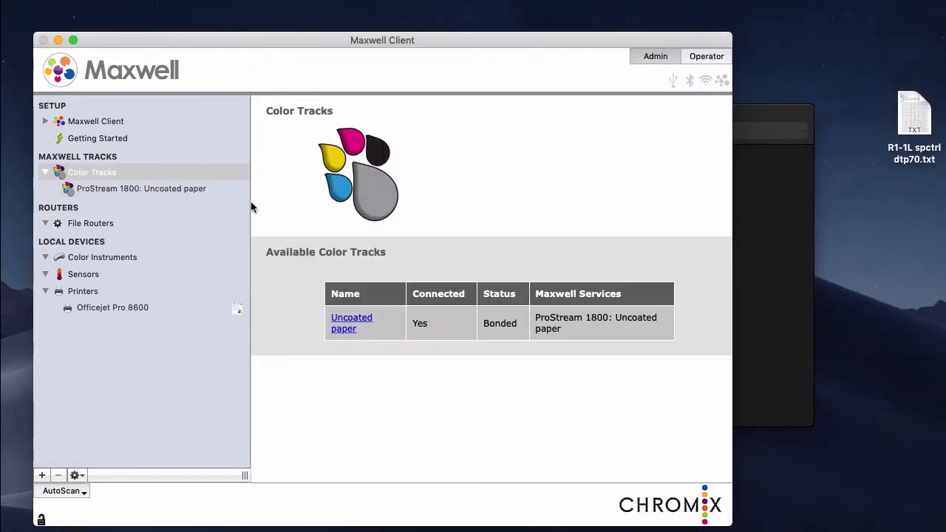
# Give the Uncoated paper track default instrument iSis and target P2P51H_iSis, then start measuring.
pyautogui.click(101, 192)
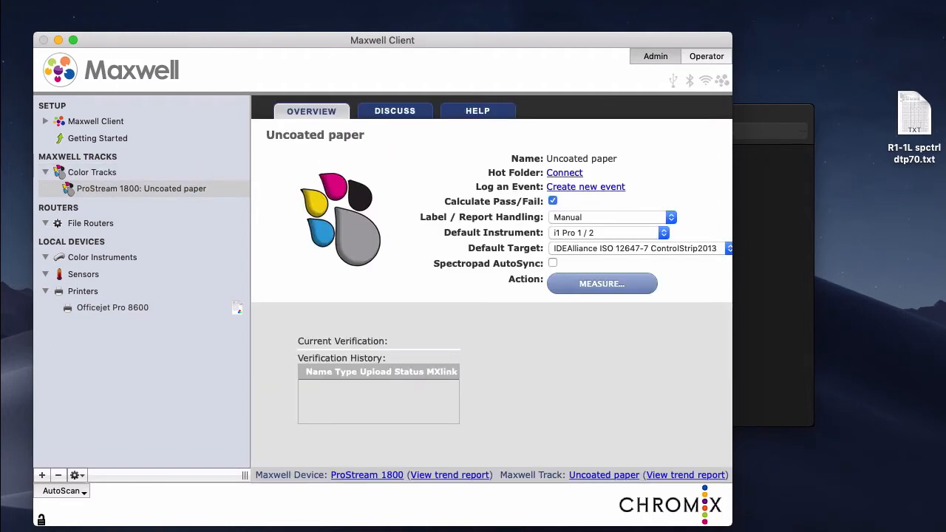
pyautogui.click(571, 234)
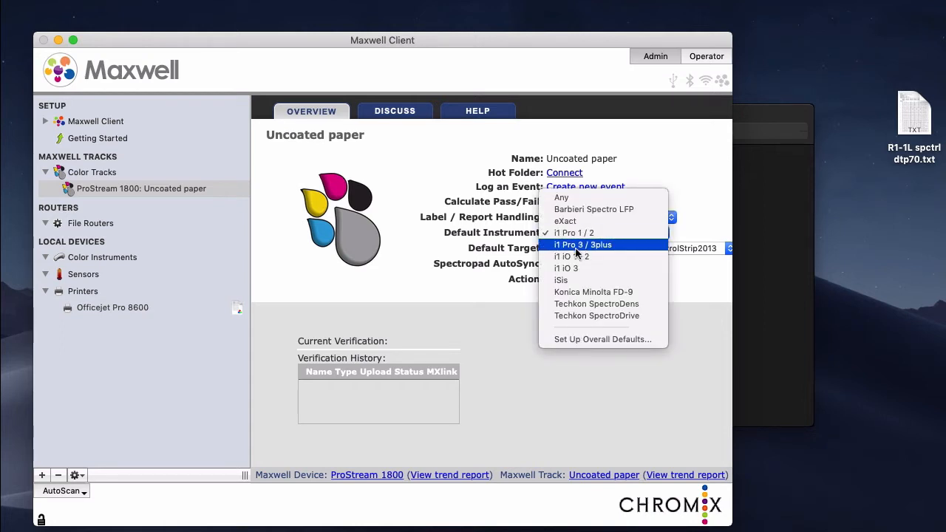
pyautogui.click(566, 282)
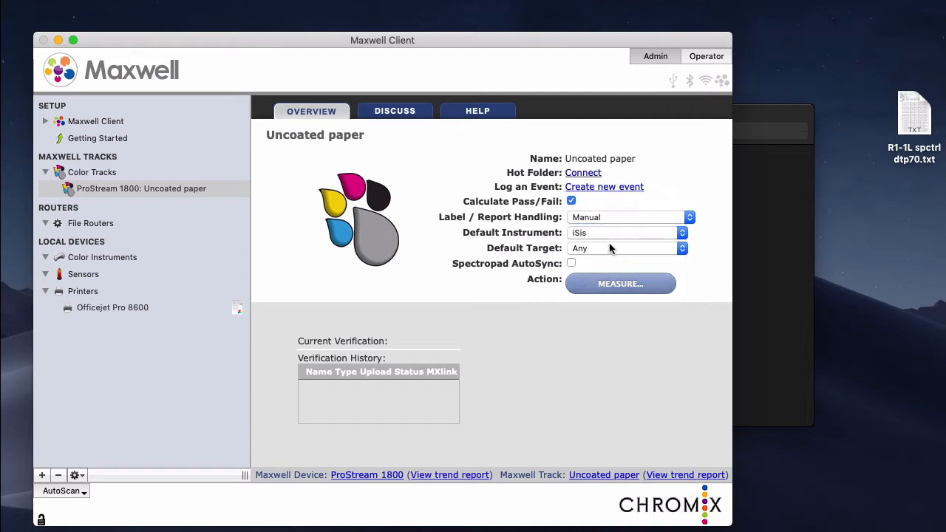
pyautogui.click(608, 248)
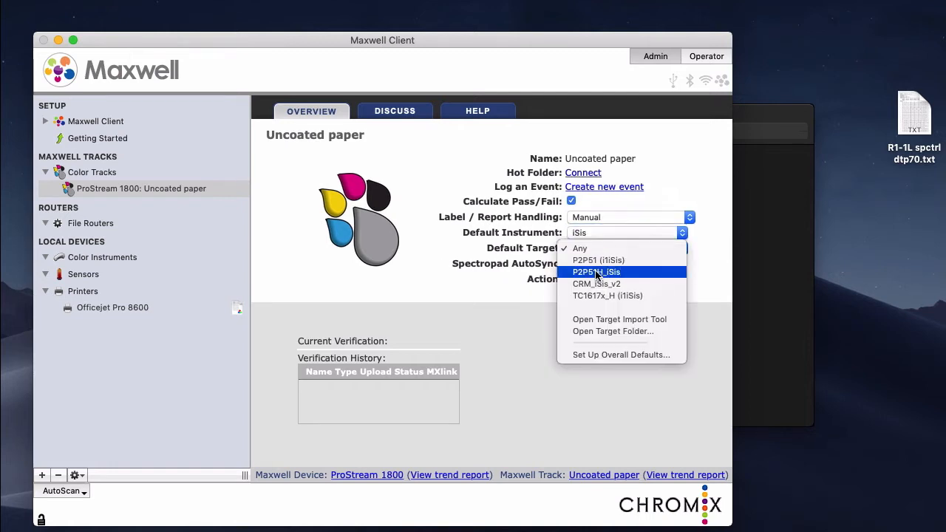
pyautogui.click(599, 272)
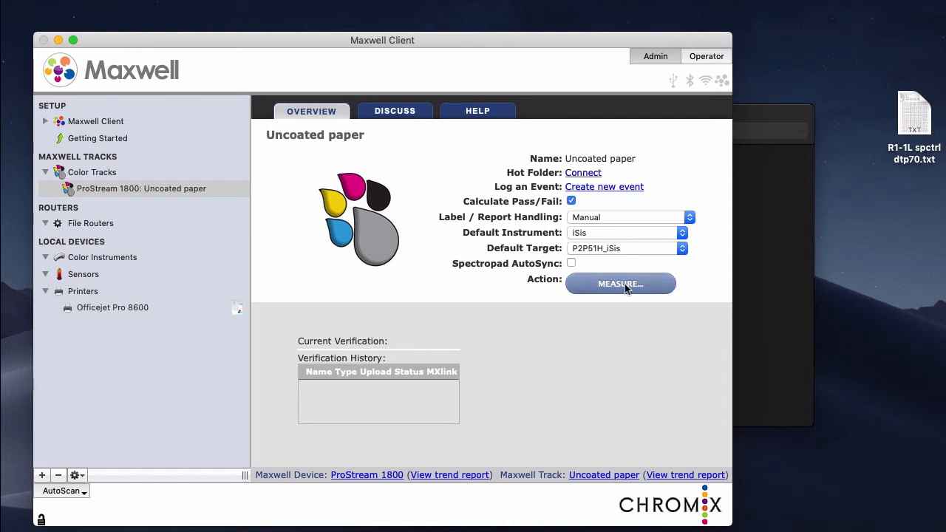
pyautogui.click(625, 288)
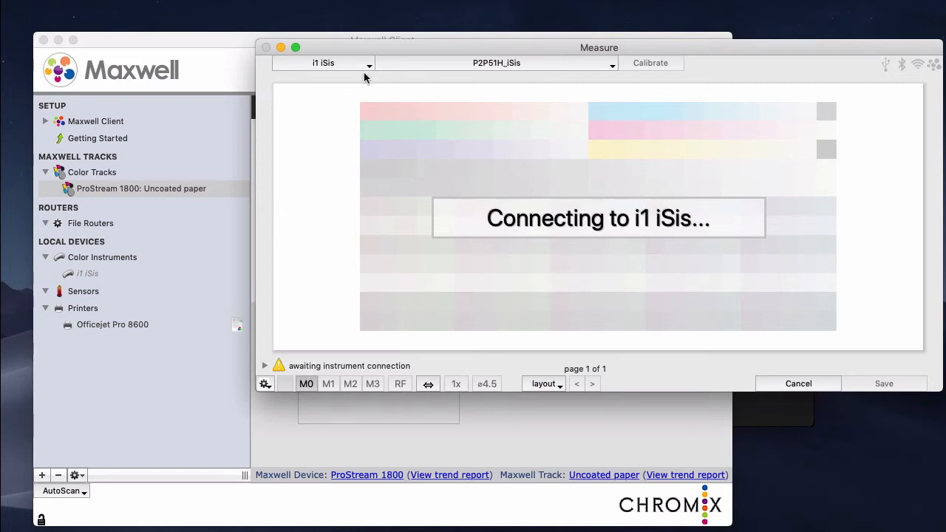
# Load miniP2P_005_iSis.rwxf from Curve4 4.2.5 > Curve4 Targets > Curve4 miniP2P 005 as the target.
pyautogui.click(342, 66)
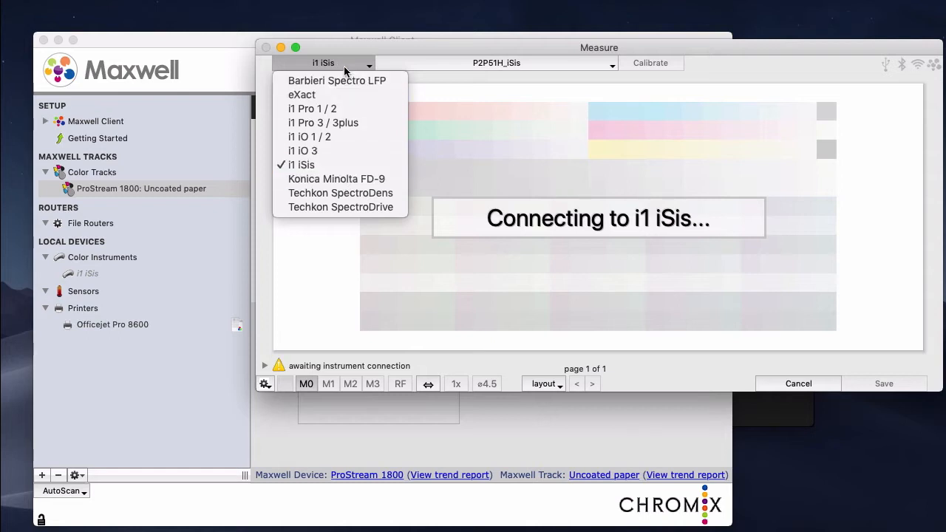
pyautogui.click(427, 66)
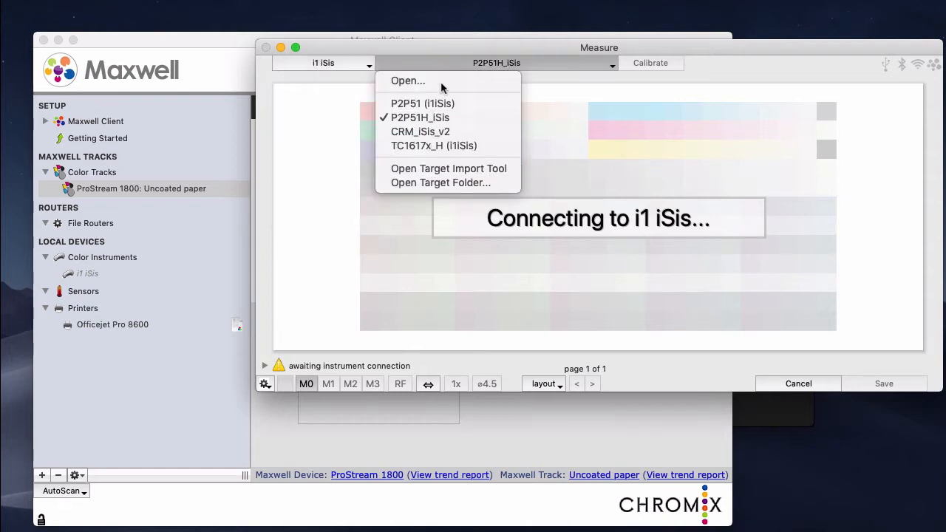
pyautogui.click(425, 83)
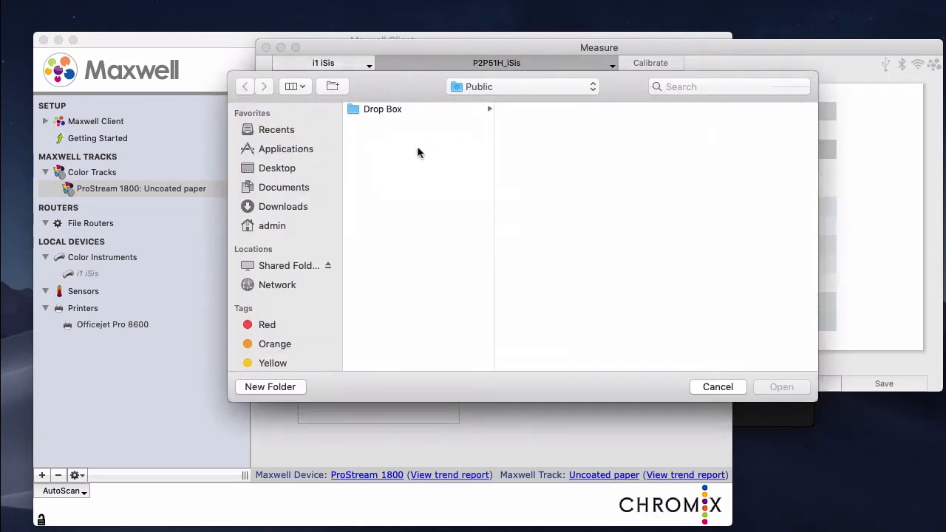
pyautogui.click(299, 151)
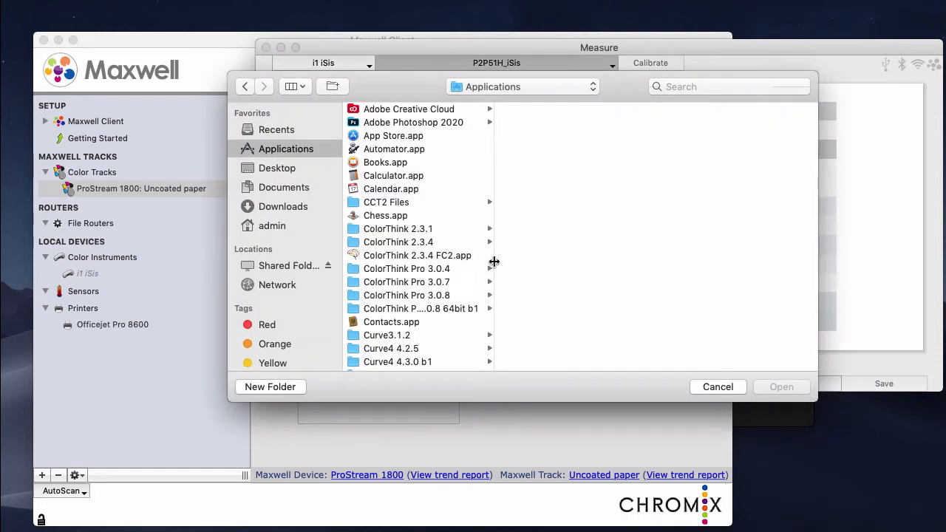
pyautogui.scroll(-1, 447, 302)
pyautogui.click(419, 347)
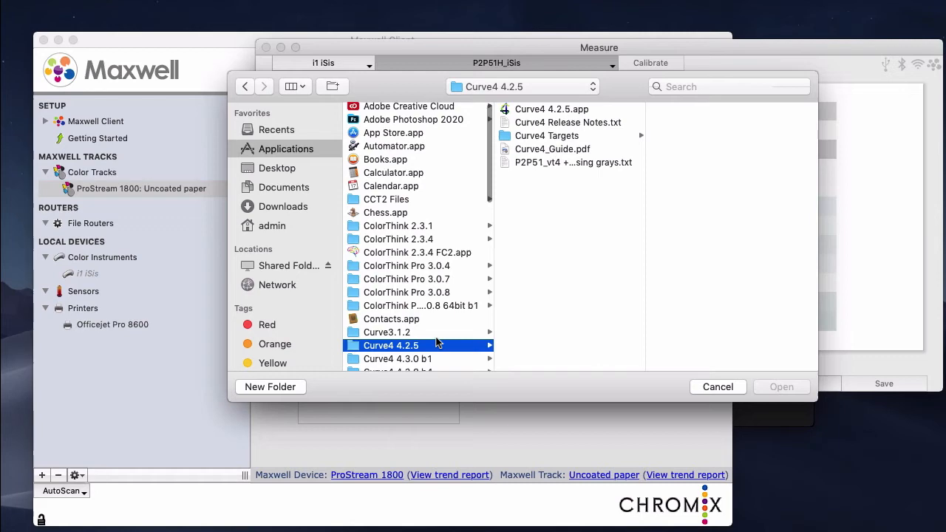
pyautogui.click(547, 136)
pyautogui.click(716, 162)
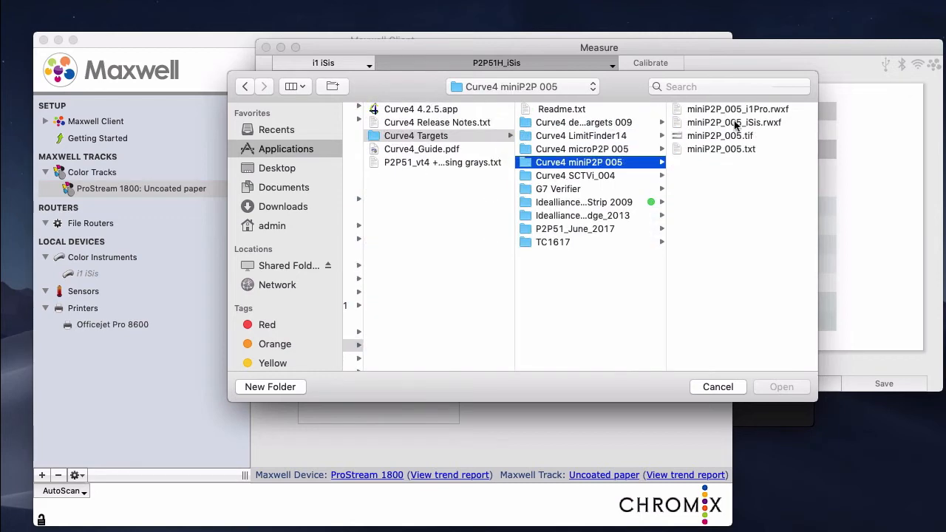
pyautogui.click(737, 123)
pyautogui.click(758, 386)
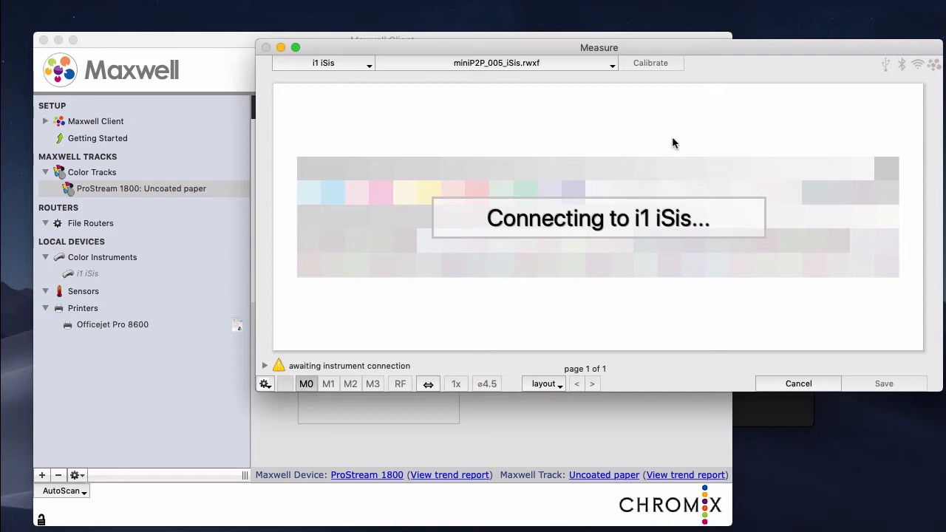
pyautogui.click(608, 66)
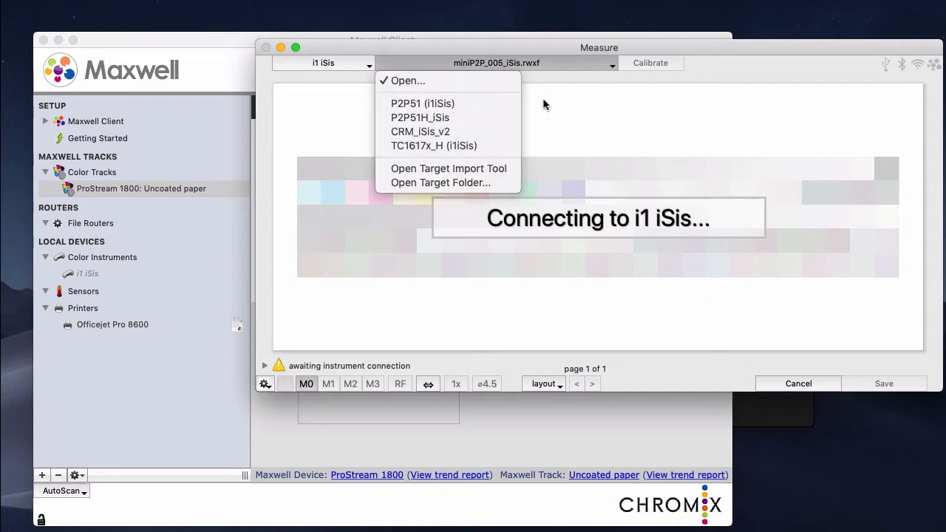
pyautogui.click(449, 185)
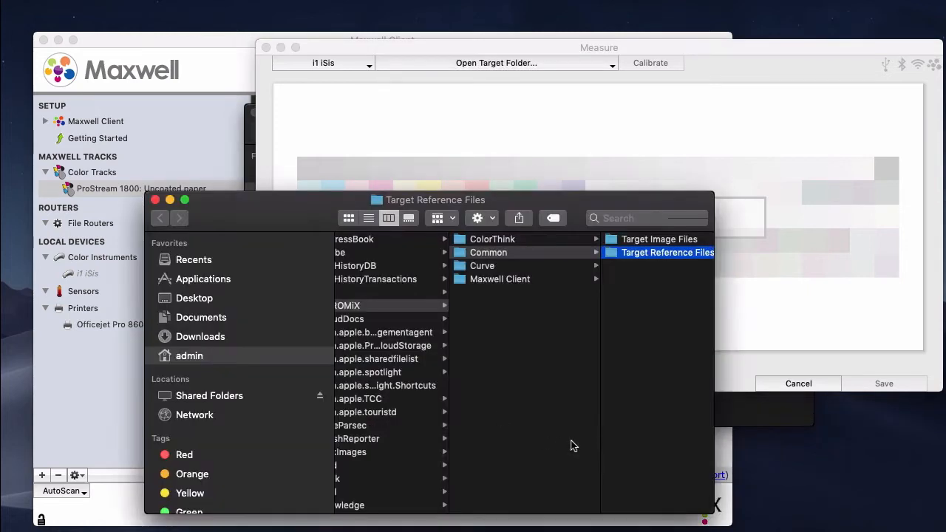
# Look inside the iSis target reference folder, then return to the Measure window.
pyautogui.moveTo(544, 201); pyautogui.dragTo(671, 210)
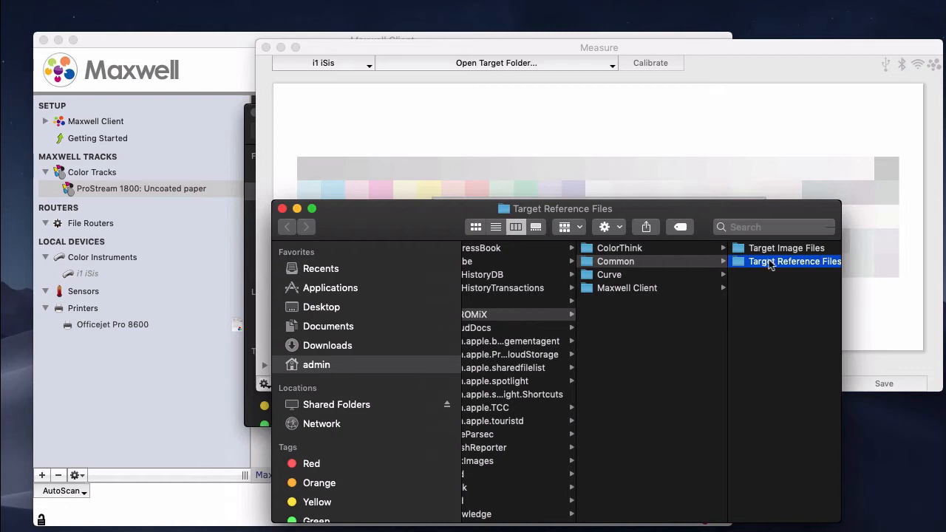
pyautogui.click(738, 329)
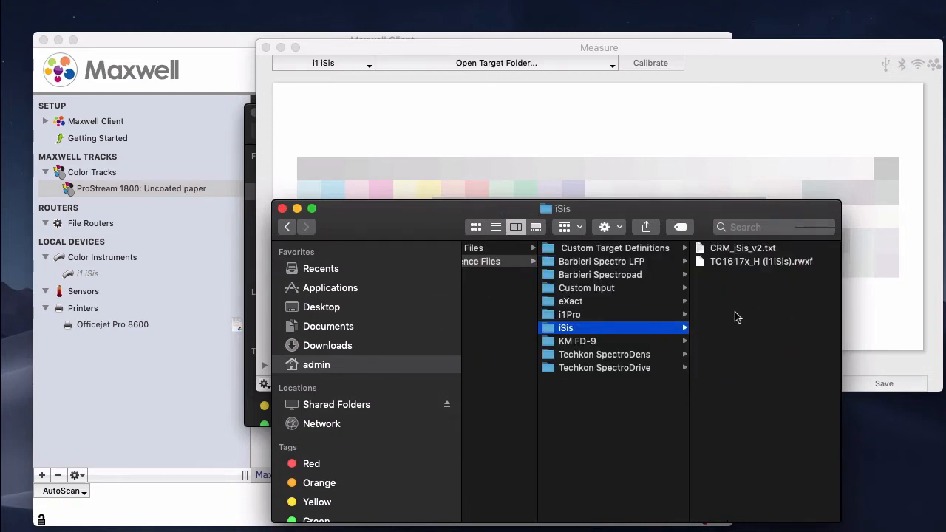
pyautogui.click(556, 78)
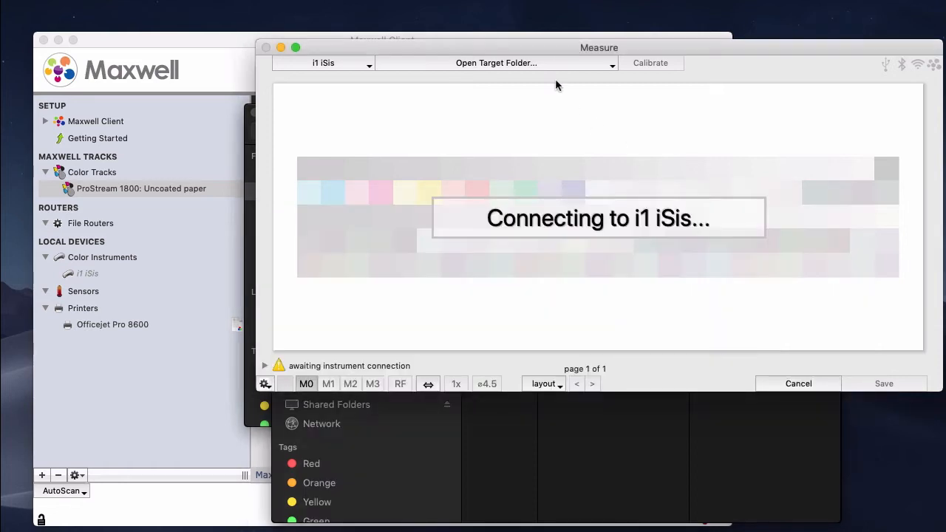
# Browse i1Profiler and Gateway targets in the Target Import Tool for iSis and i1Pro / iO.
pyautogui.click(521, 64)
pyautogui.click(434, 168)
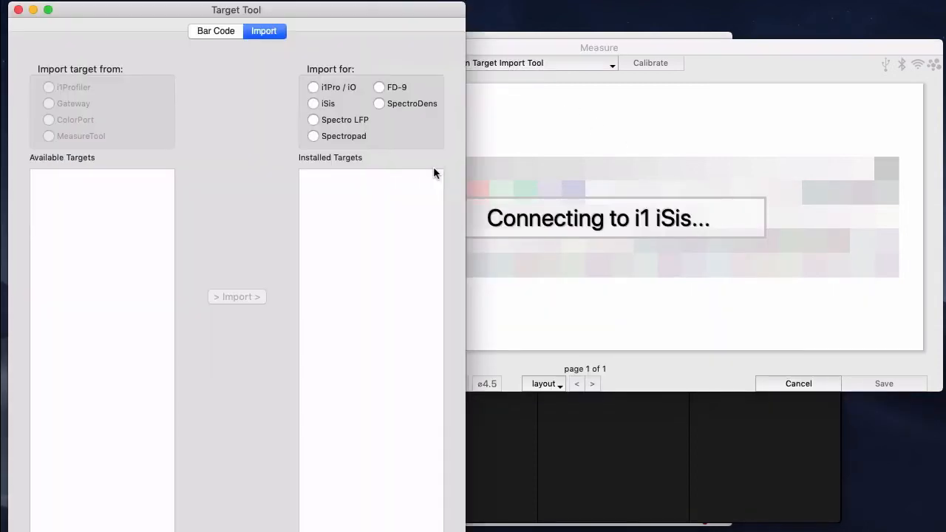
pyautogui.moveTo(345, 10); pyautogui.dragTo(447, 9)
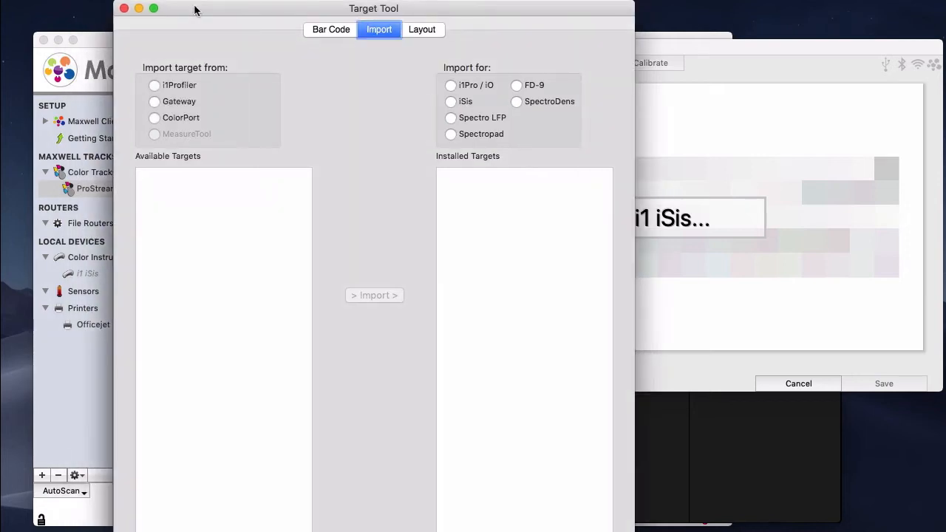
pyautogui.click(189, 86)
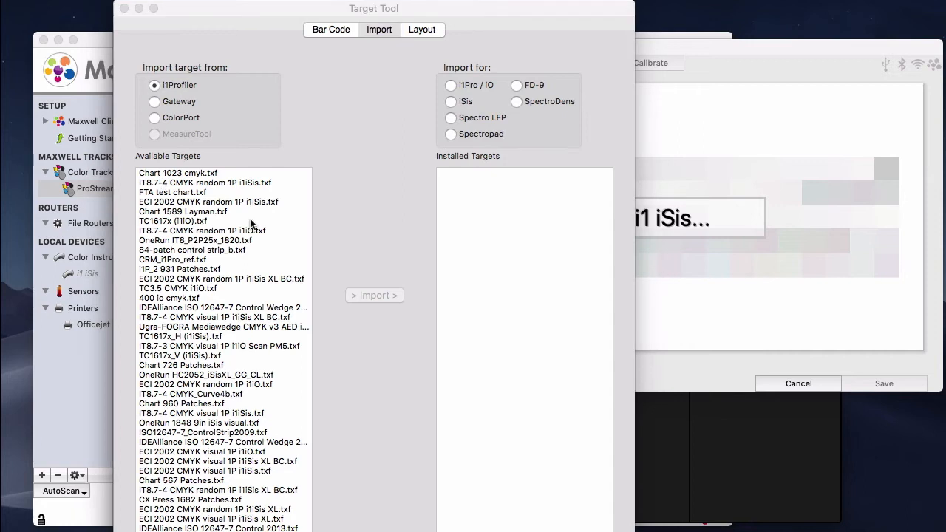
pyautogui.click(452, 102)
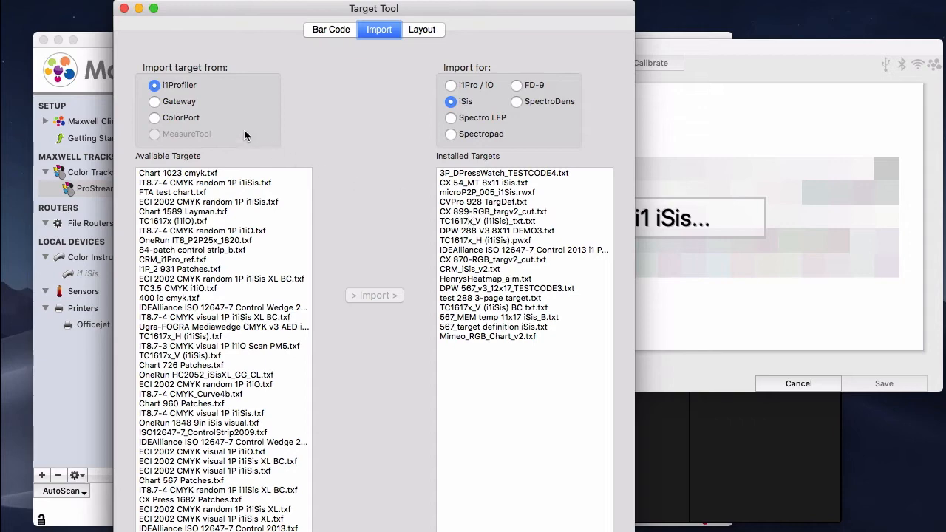
pyautogui.click(178, 104)
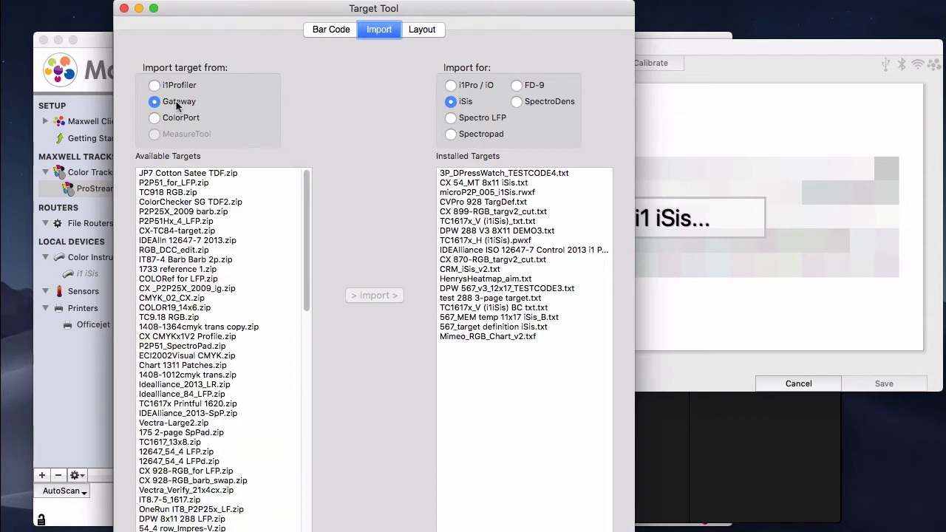
pyautogui.click(186, 222)
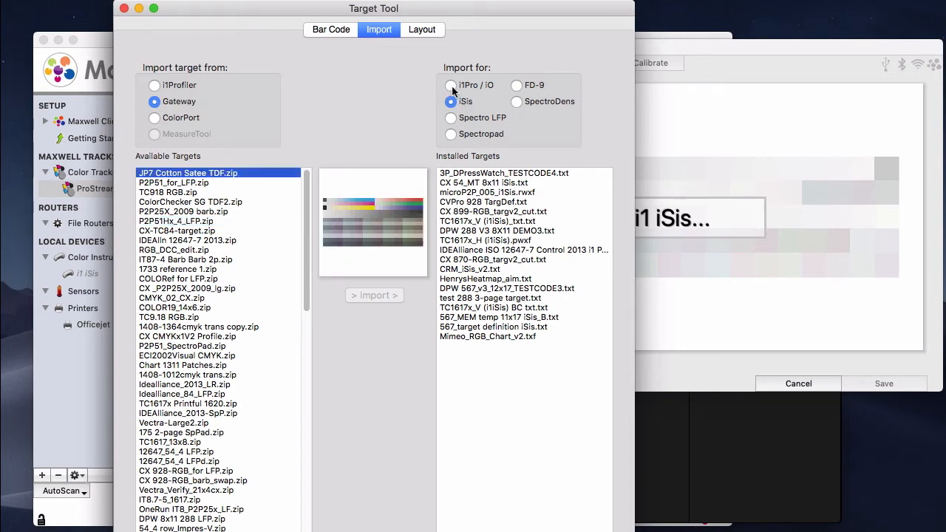
pyautogui.click(453, 85)
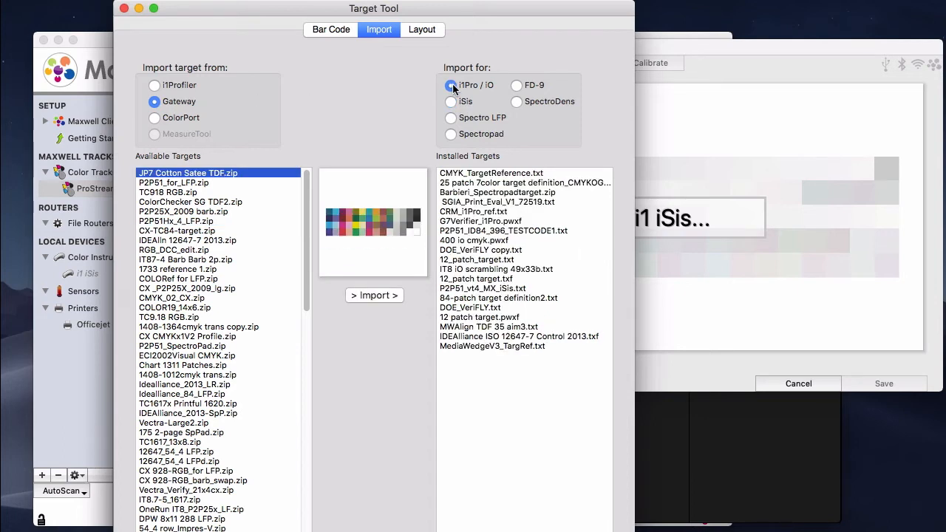
# Import the TC1617x (i1iO) chart from i1Profiler into Spectro LFP's installed targets.
pyautogui.click(189, 185)
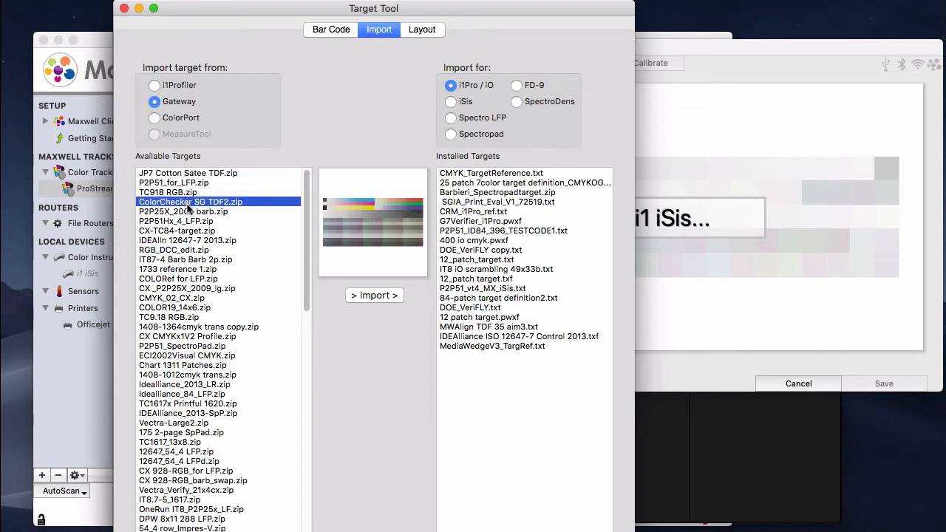
pyautogui.click(187, 222)
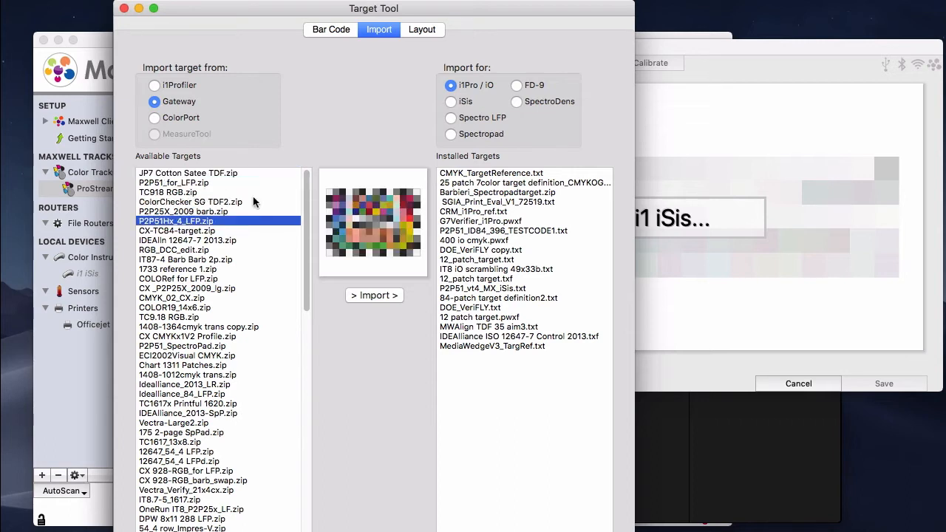
pyautogui.click(450, 120)
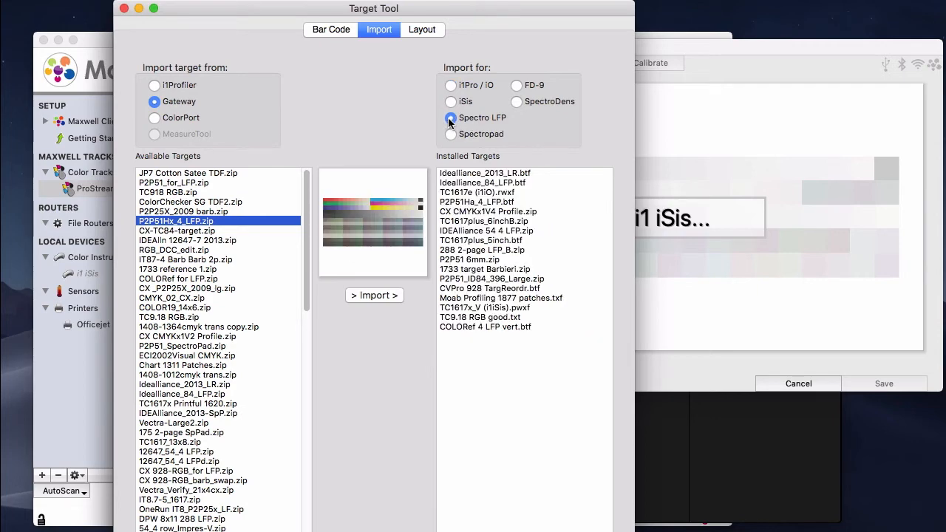
pyautogui.click(176, 86)
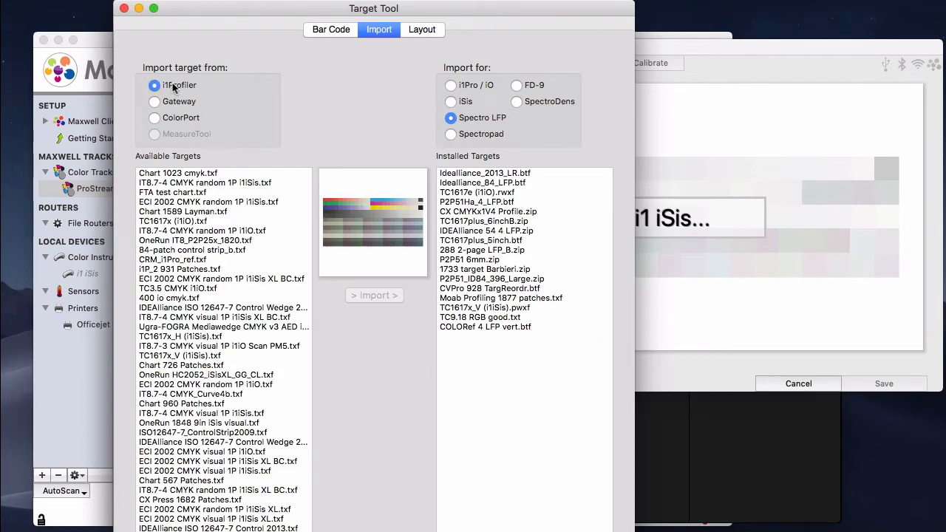
pyautogui.click(190, 222)
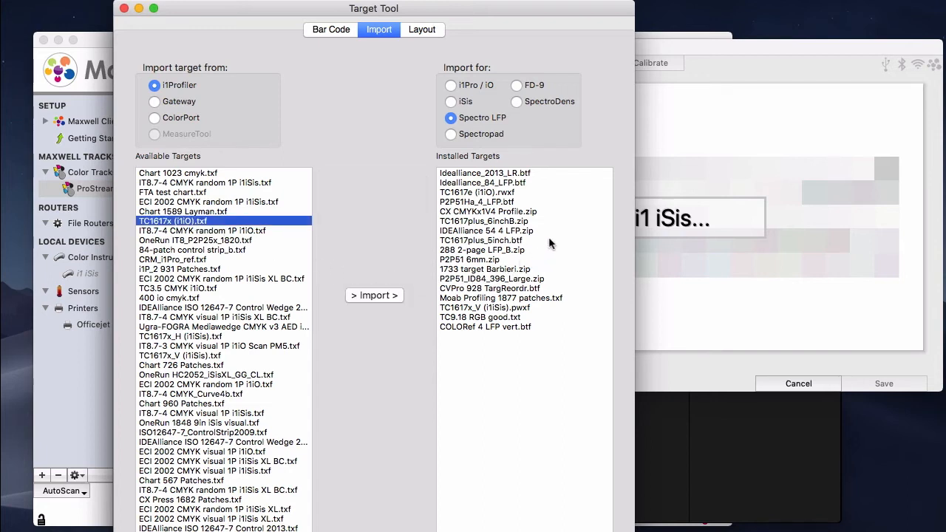
pyautogui.click(386, 296)
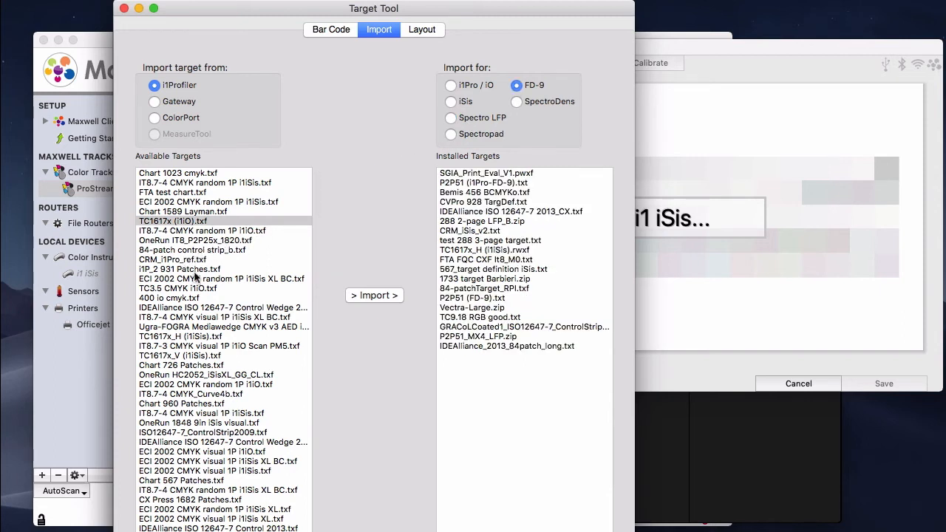
# Import the ECI 2002 CMYK random 1P i1iSis XL BC target for FD-9, confirm it under SpectroDens, and close the Target Tool.
pyautogui.click(197, 278)
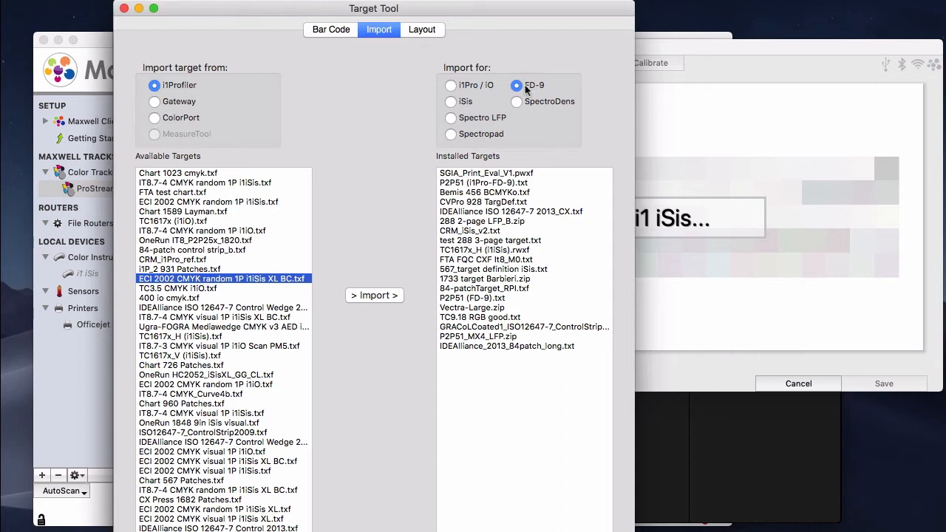
pyautogui.click(377, 296)
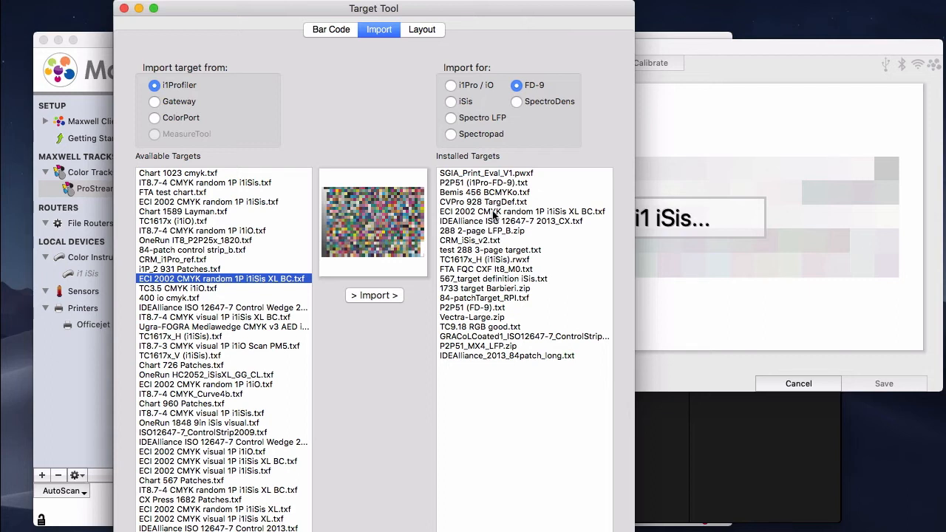
pyautogui.click(492, 212)
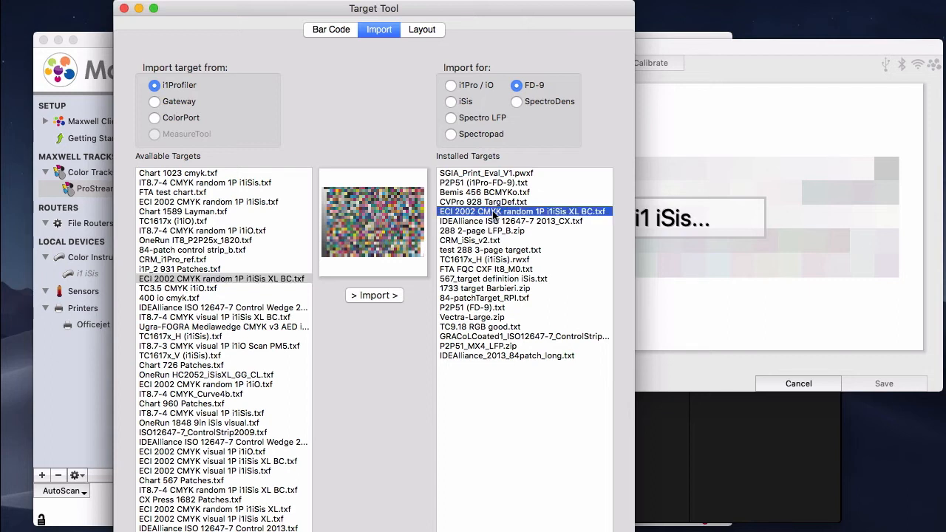
pyautogui.click(516, 102)
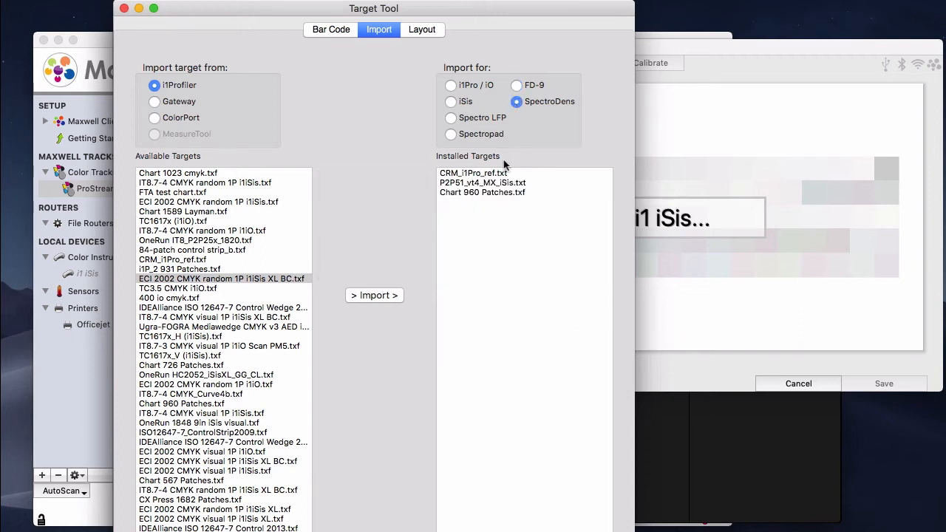
pyautogui.click(124, 9)
pyautogui.click(545, 64)
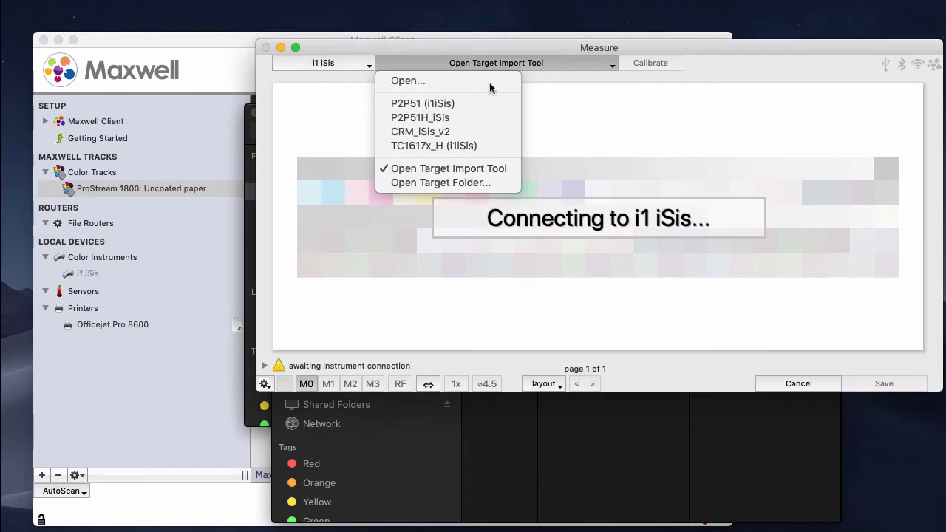
# Choose P2P51H_iSis as the measurement target in the Measure window.
pyautogui.click(440, 118)
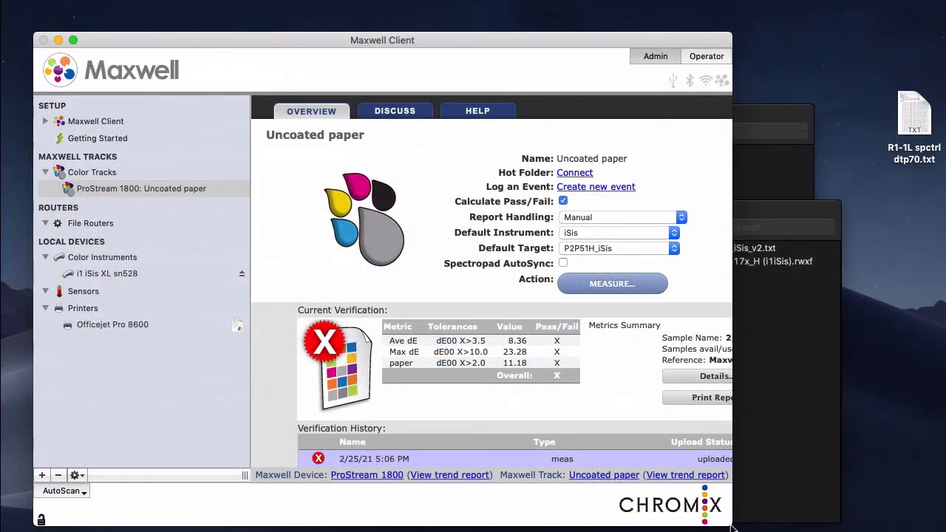
# Widen the main window and open the Metrics Summary details of the failed verification.
pyautogui.moveTo(725, 522); pyautogui.dragTo(875, 528)
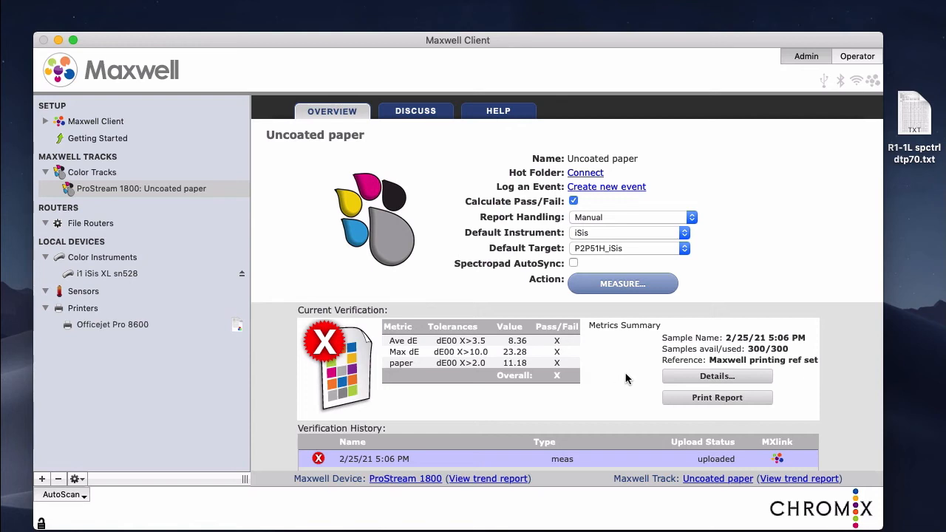
pyautogui.click(691, 380)
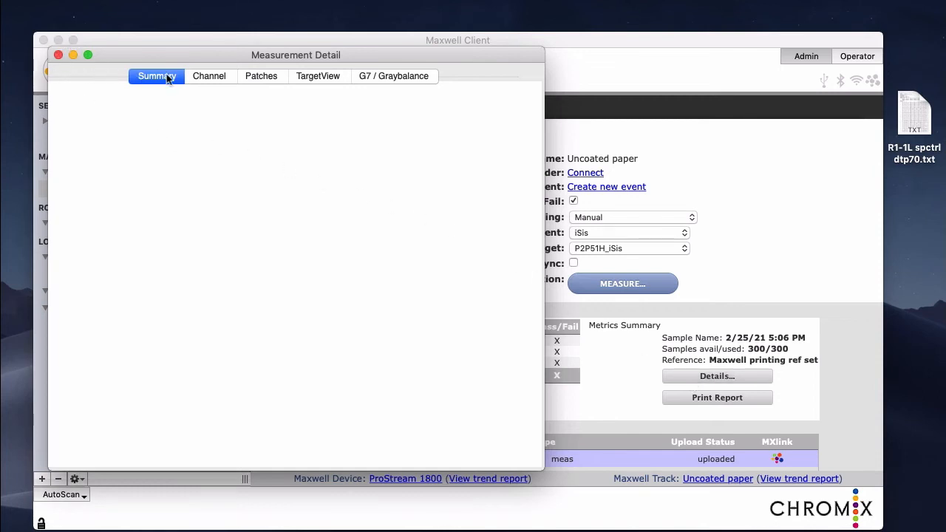
# Browse the per-patch dE00 list, then show the Target View heat map of the 300 patches.
pyautogui.click(260, 77)
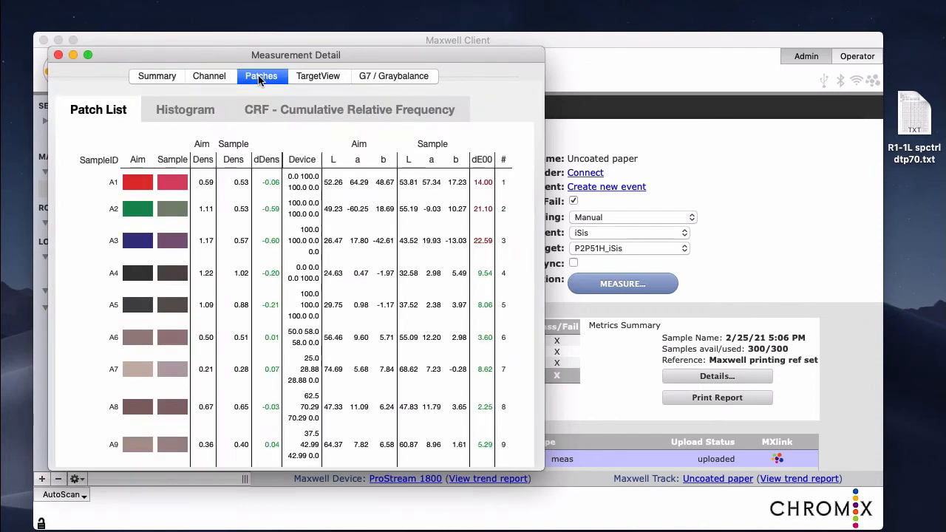
pyautogui.scroll(-20, 261, 198)
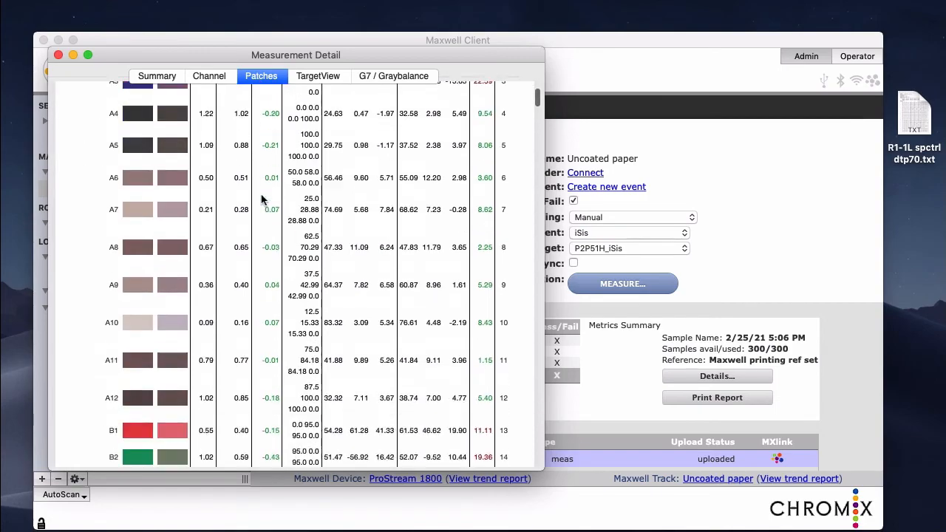
pyautogui.scroll(20, 261, 198)
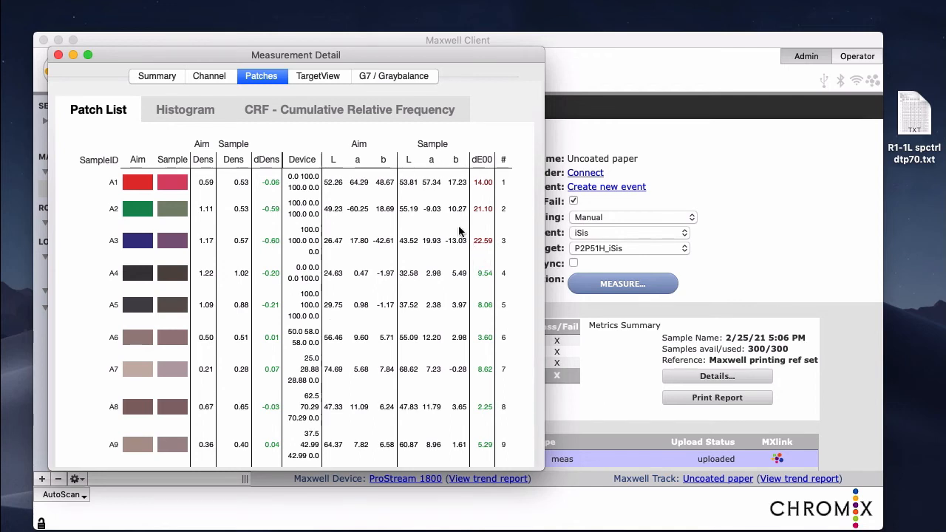
pyautogui.click(320, 79)
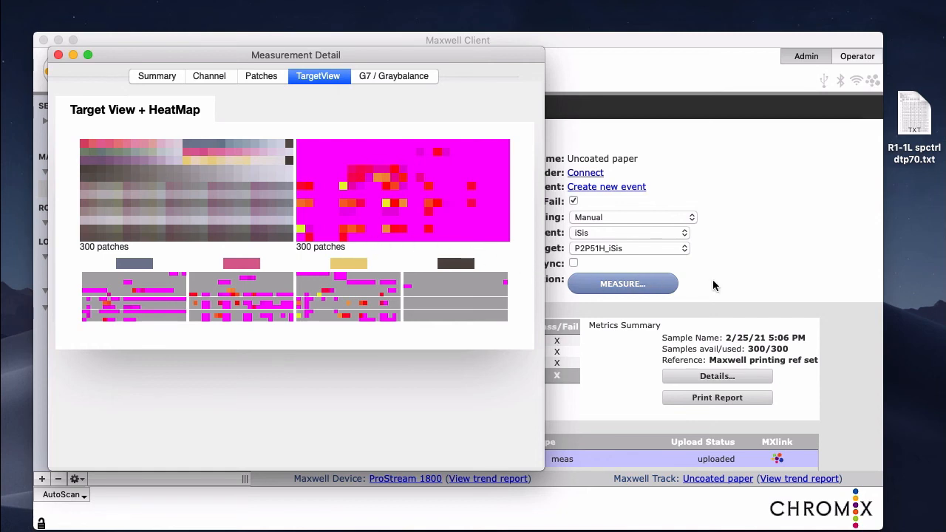
# Close Measurement Detail and open the 2/25/21 5:06 PM measurement through its MXlink icon.
pyautogui.press('super+w')
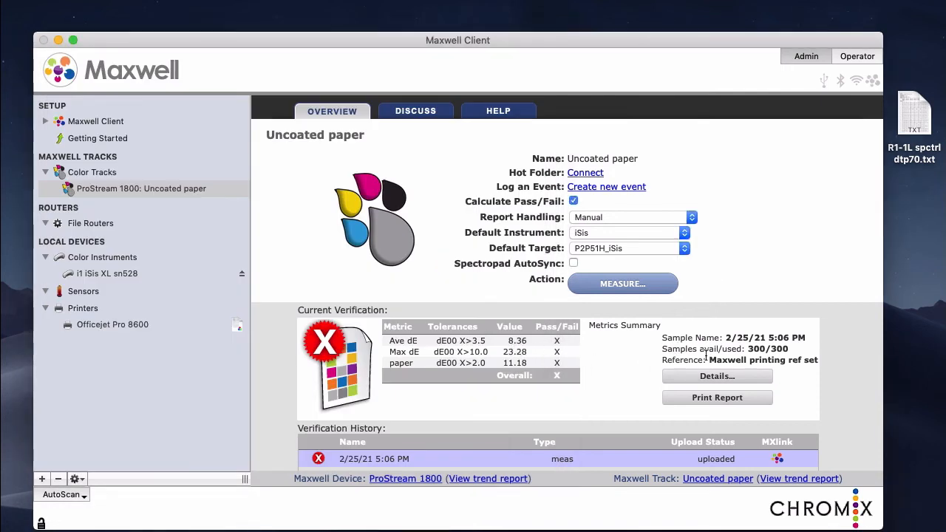
pyautogui.scroll(-2, 633, 368)
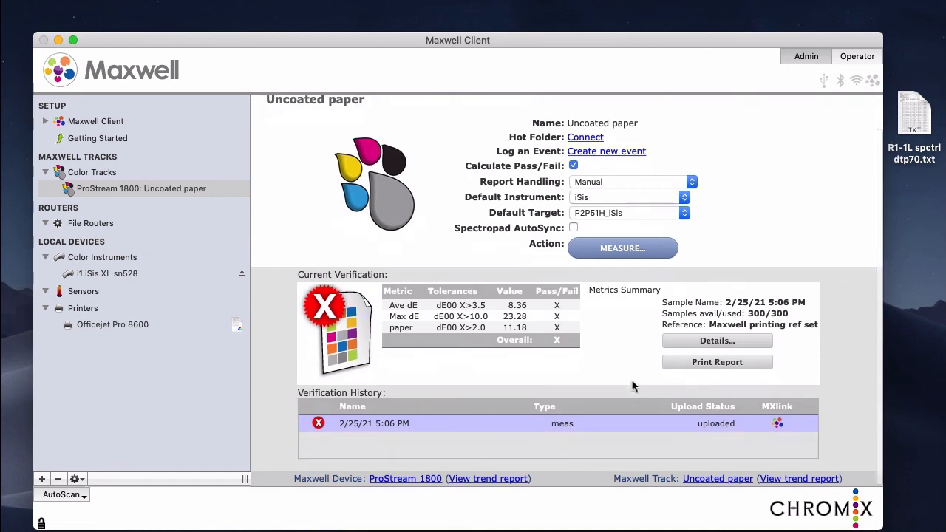
pyautogui.click(700, 427)
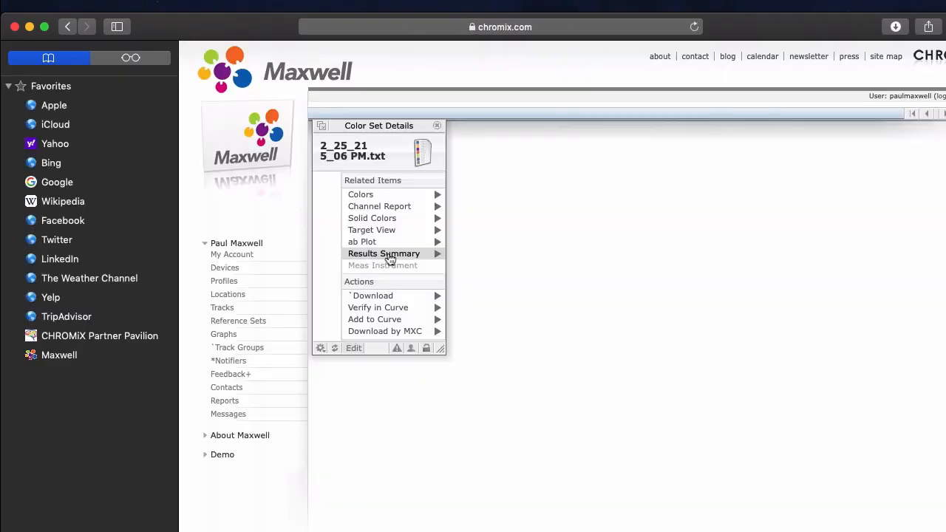
# Show the Results Summary of patch-to-patch dE00 comparisons for 2_25_21 5_06 PM.txt.
pyautogui.click(390, 256)
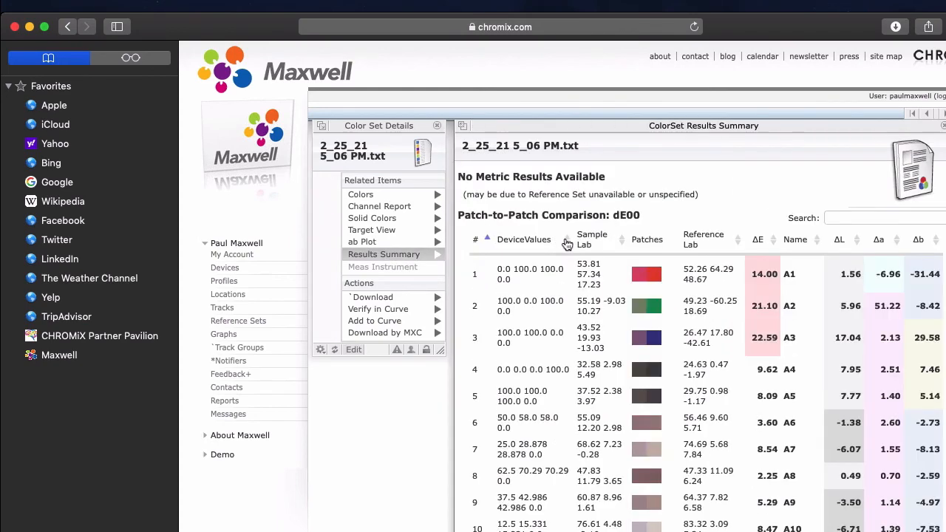
pyautogui.scroll(-3, 567, 244)
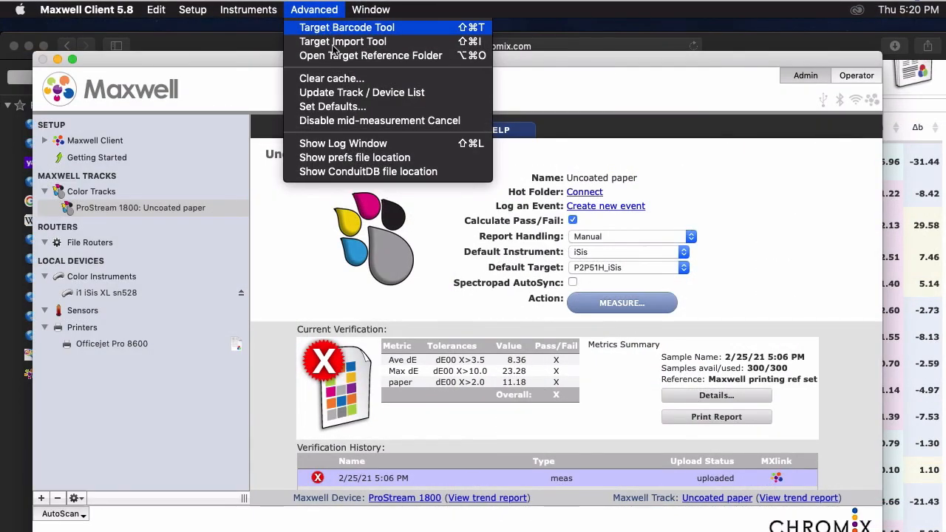
pyautogui.click(334, 107)
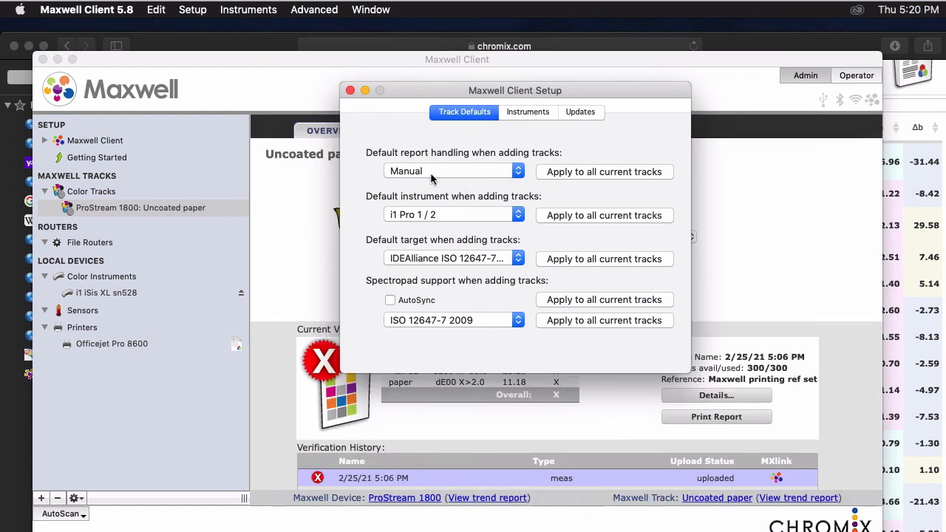
pyautogui.click(453, 214)
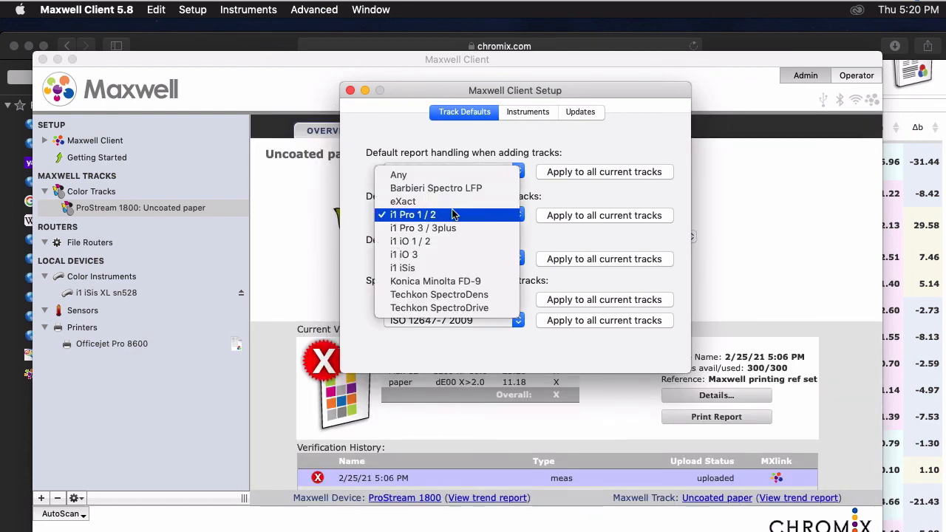
pyautogui.click(453, 215)
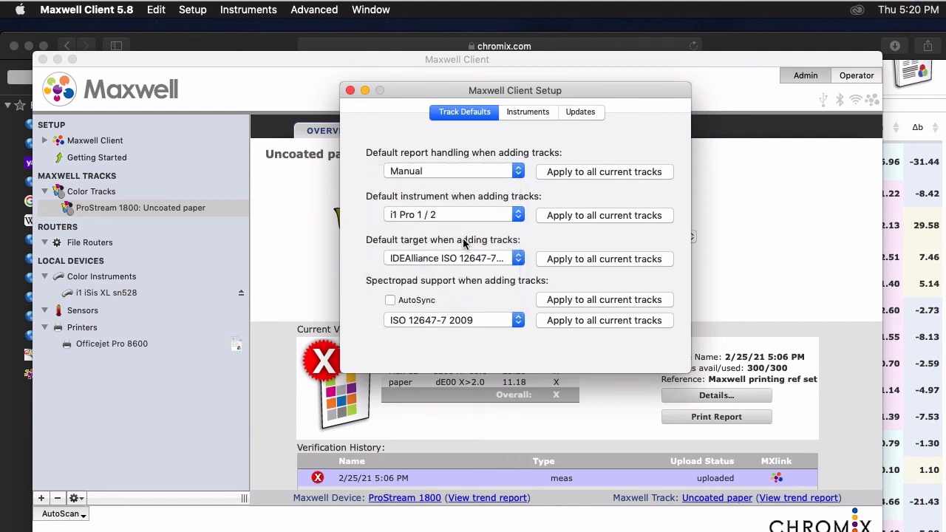
pyautogui.click(468, 259)
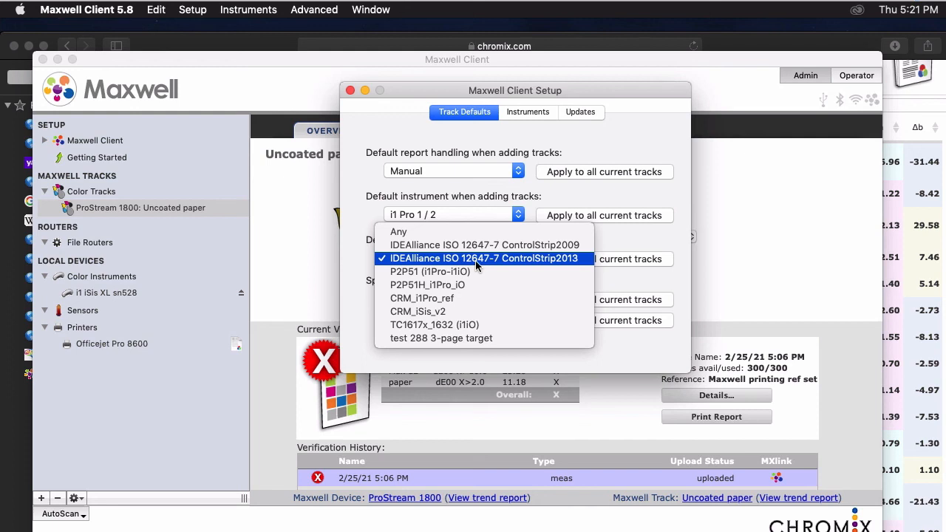
pyautogui.click(477, 263)
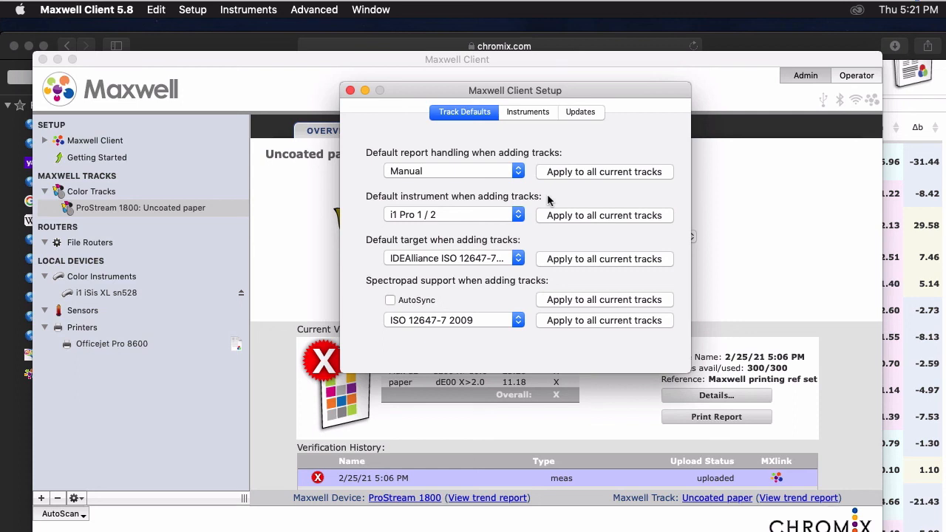
pyautogui.click(351, 91)
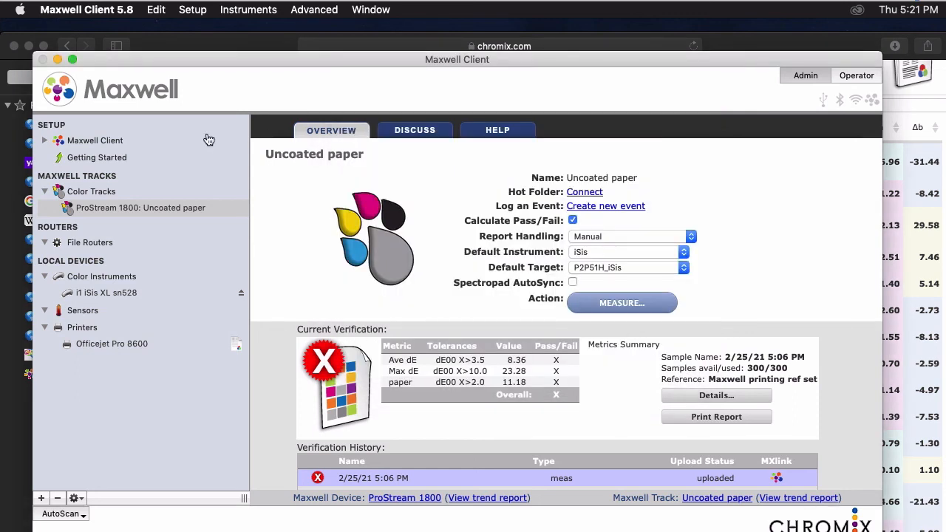